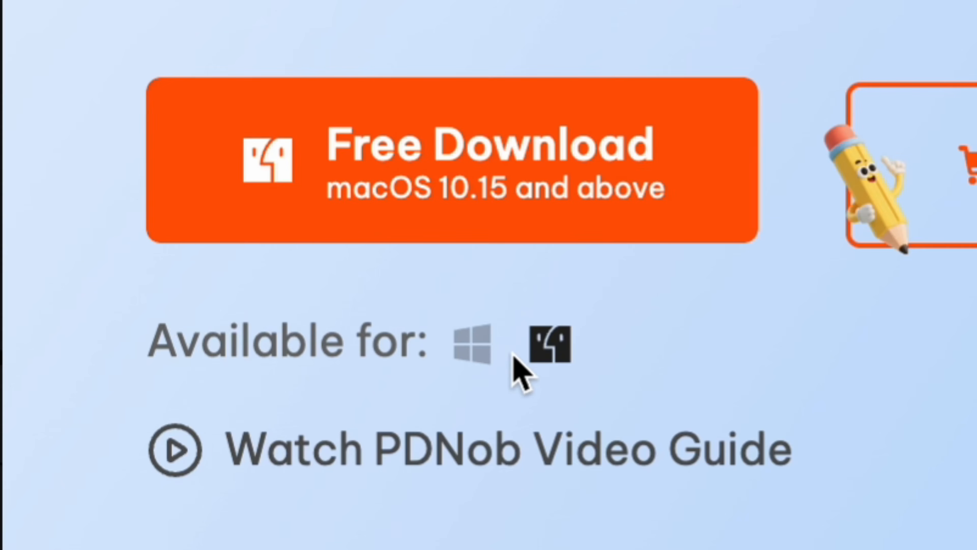
# Select all of the "PDF Title Here" text on the blank page and change its font size.
pyautogui.click(117, 440)
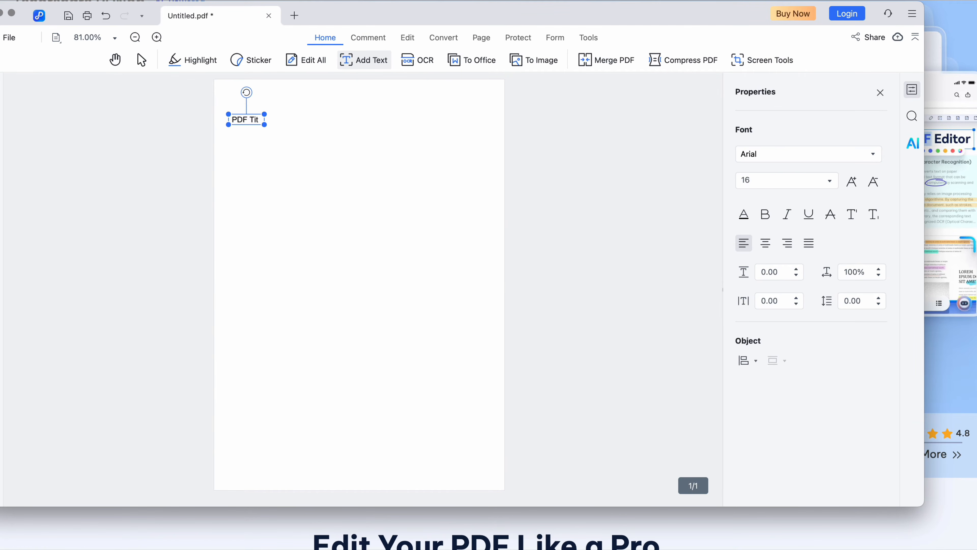
pyautogui.press('super+a')
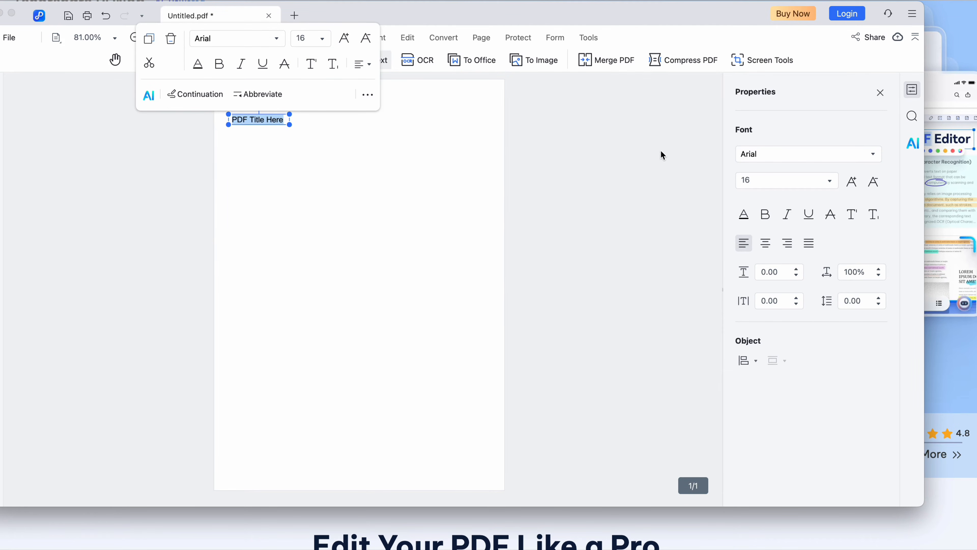
pyautogui.click(829, 181)
pyautogui.scroll(-3, 769, 372)
pyautogui.click(773, 335)
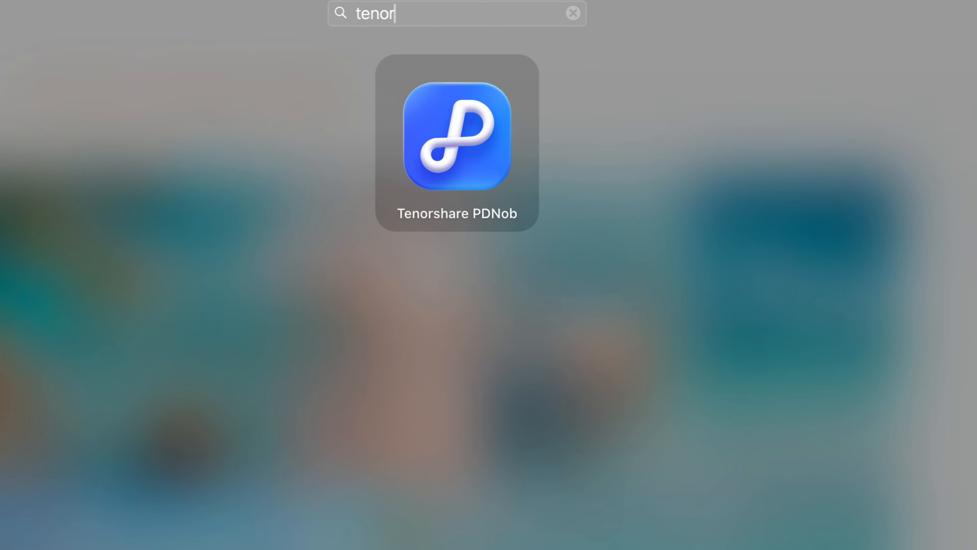
# Launch Tenorshare PDNob and open CoachingCourse Workbook.pdf from the Downloads folder.
pyautogui.press('Return')
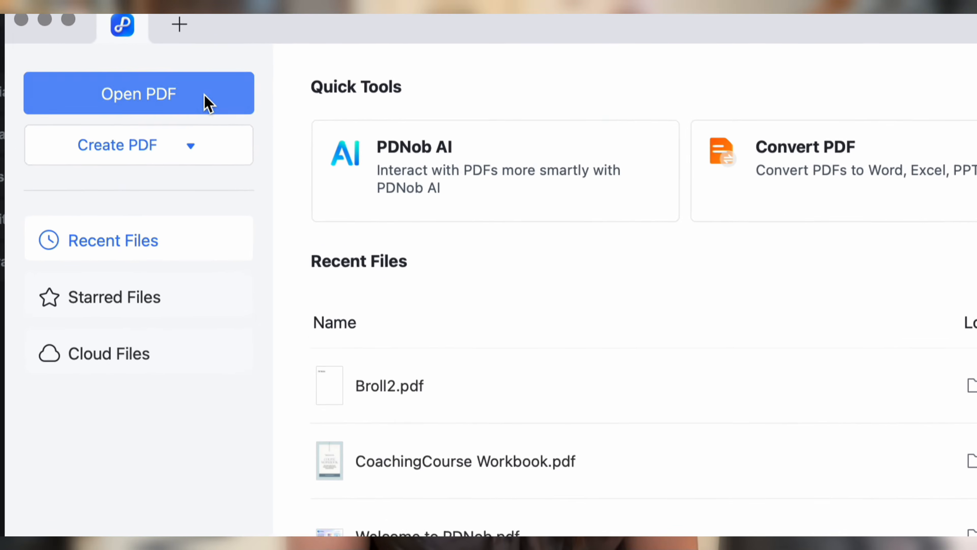
pyautogui.click(115, 57)
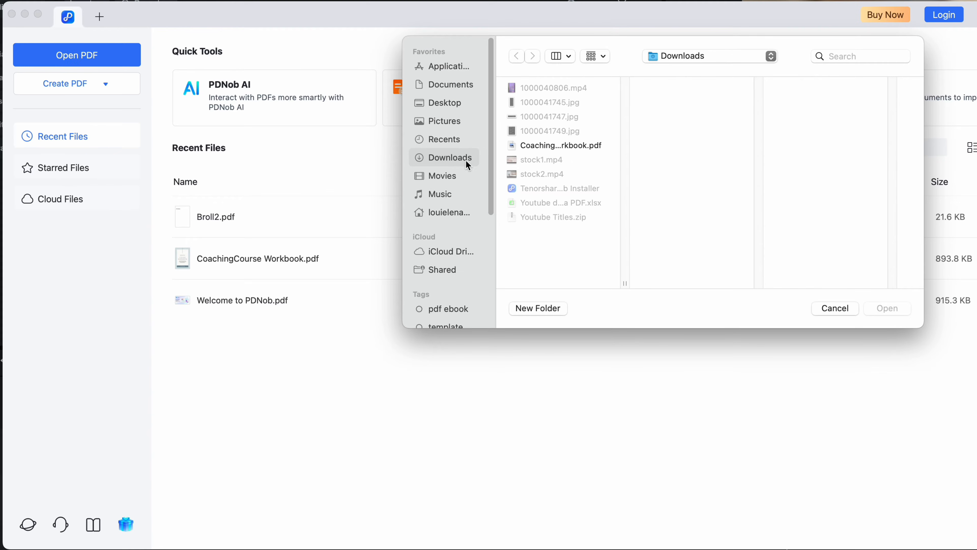
pyautogui.click(577, 146)
pyautogui.click(892, 310)
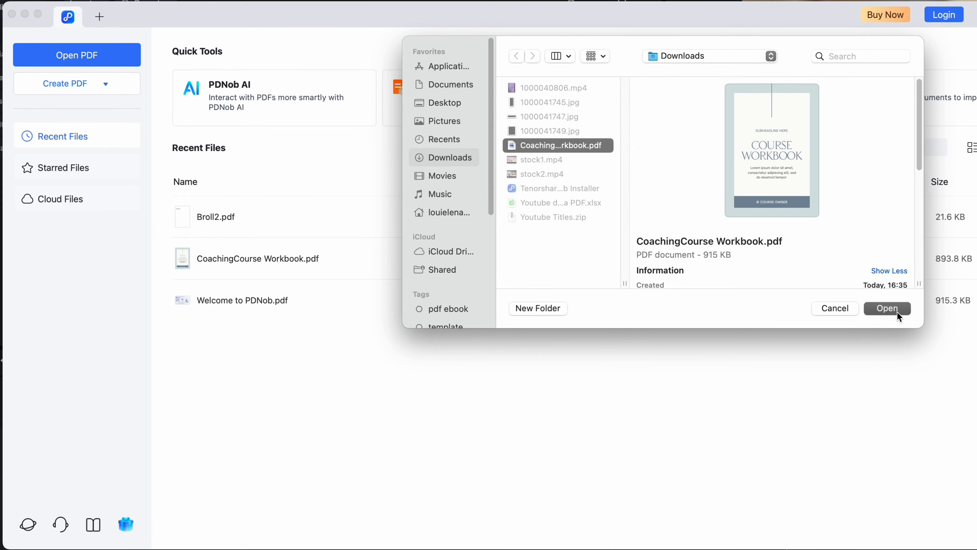
# Look through the workbook's welcome, overview, module and lesson pages for areas that need fillable fields.
pyautogui.scroll(20, 511, 308)
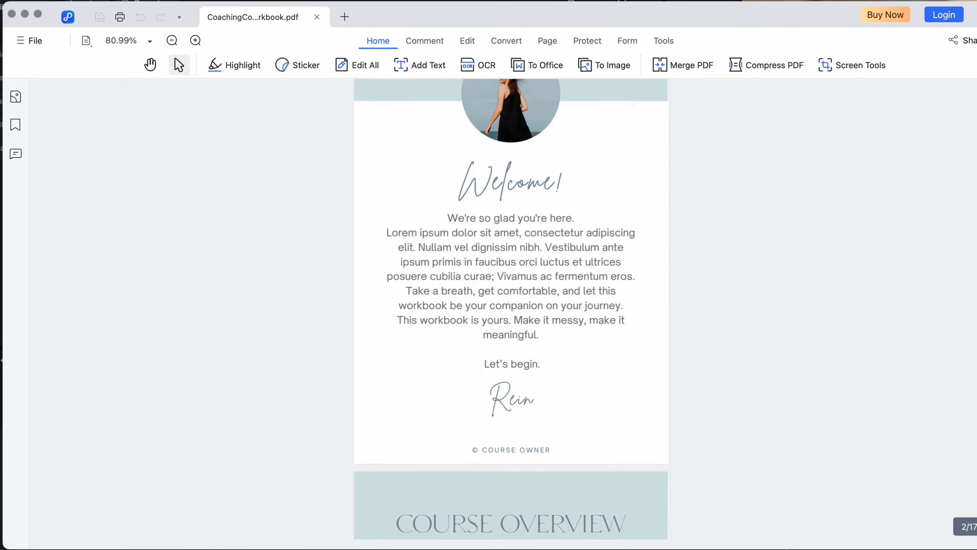
pyautogui.scroll(-20, 817, 299)
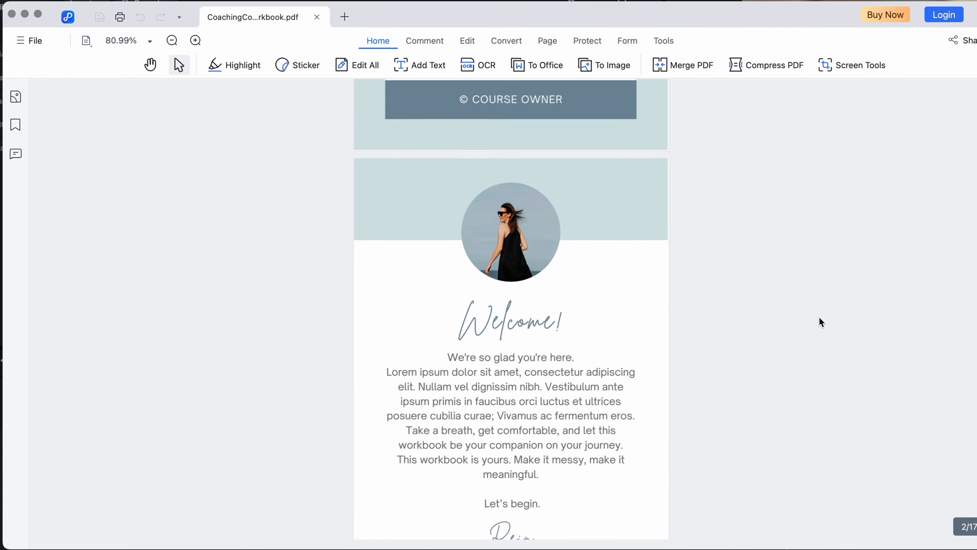
pyautogui.scroll(-20, 820, 369)
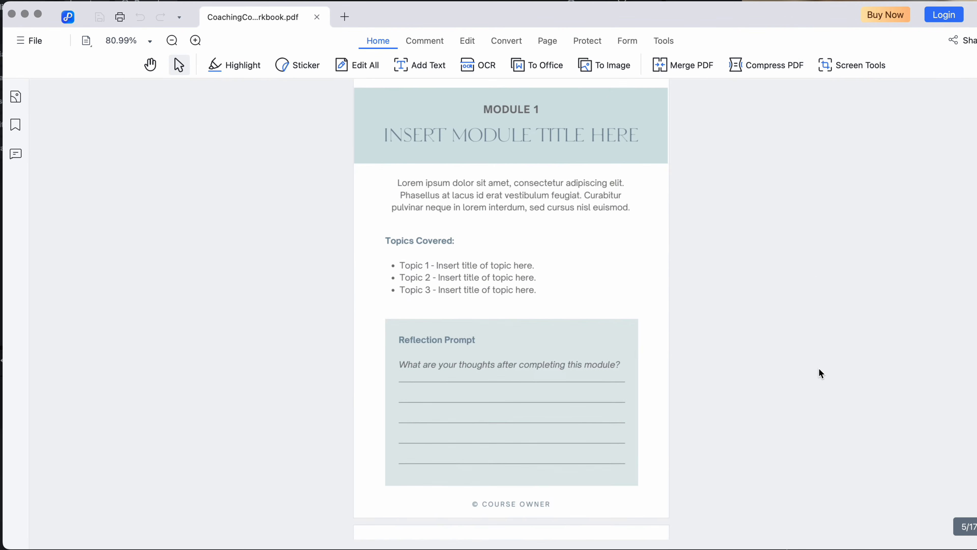
pyautogui.scroll(-20, 819, 368)
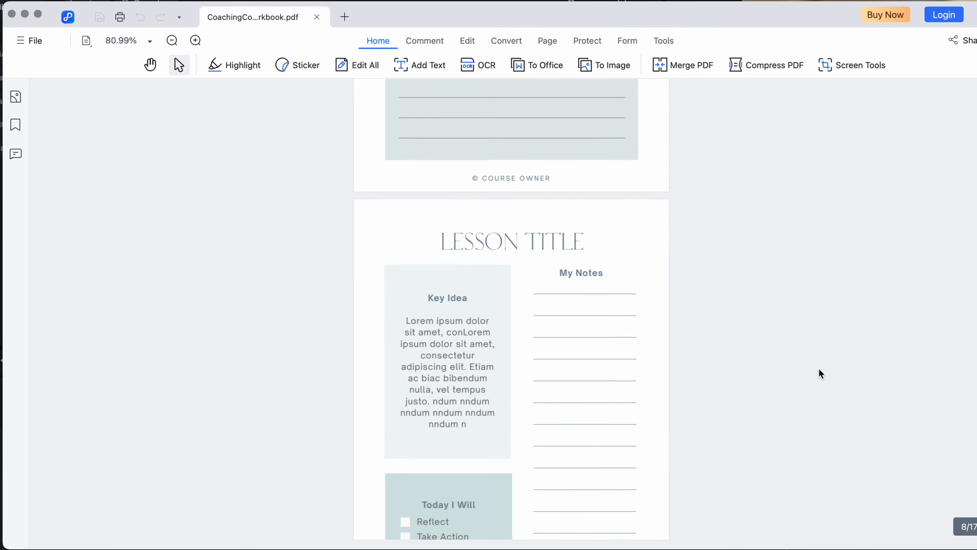
pyautogui.scroll(-20, 819, 368)
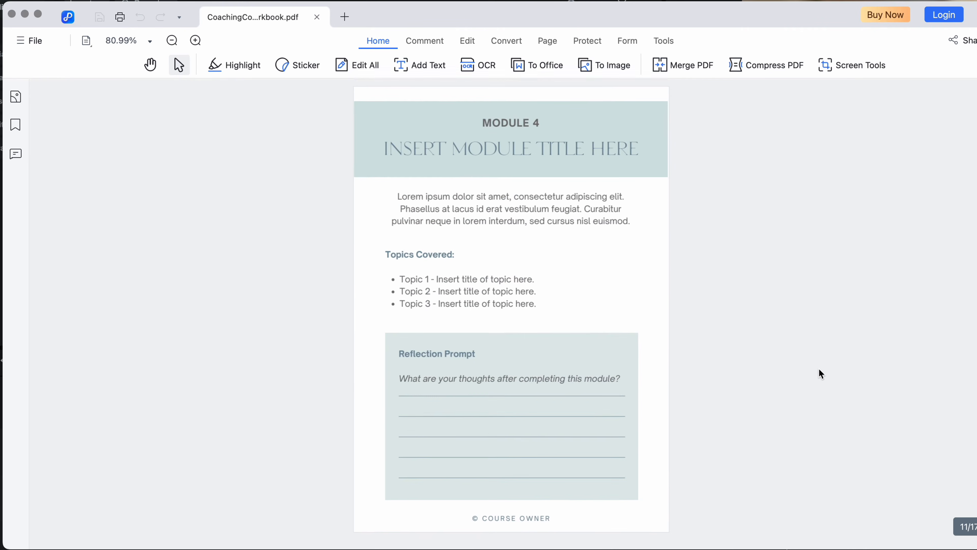
pyautogui.scroll(-20, 820, 406)
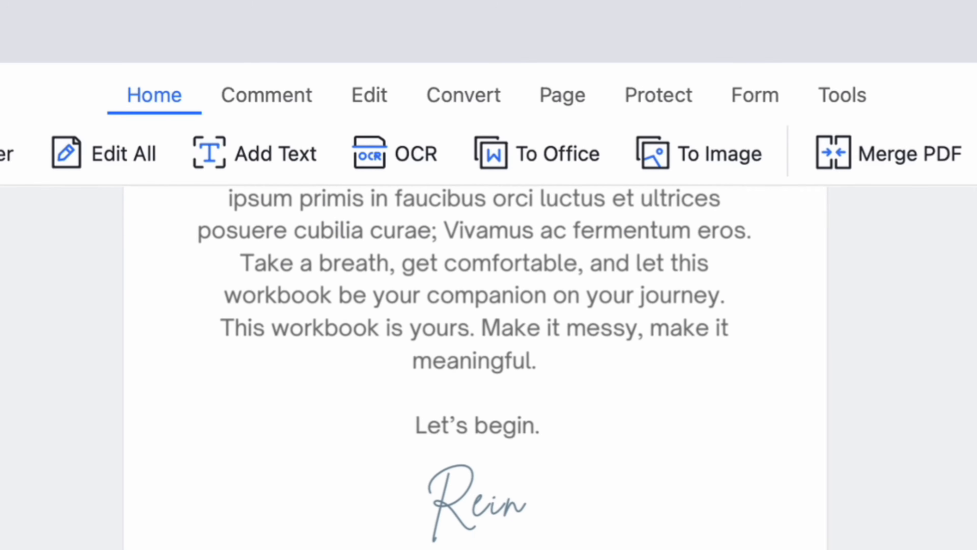
# Add a form text field on the Course Title line of the Course Overview page and stretch it along the line.
pyautogui.click(766, 100)
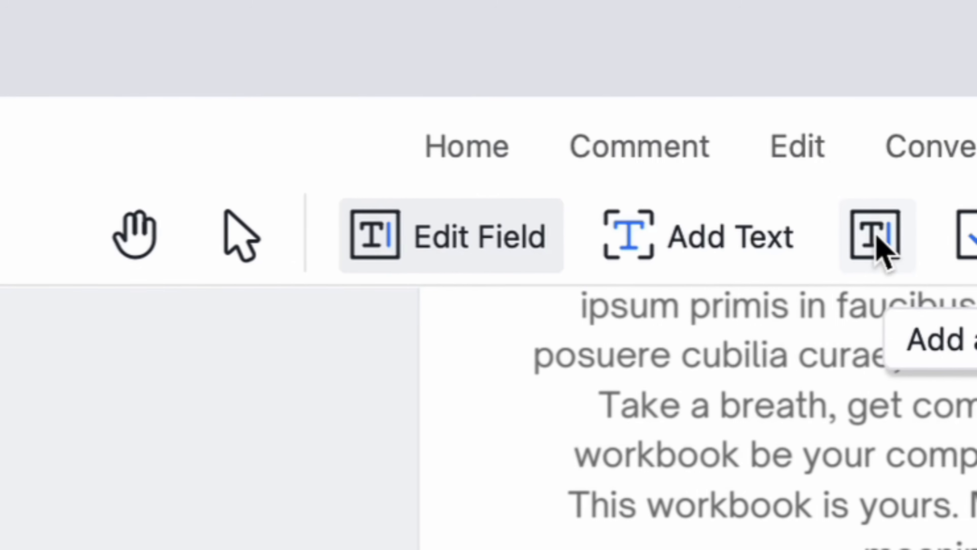
pyautogui.click(875, 235)
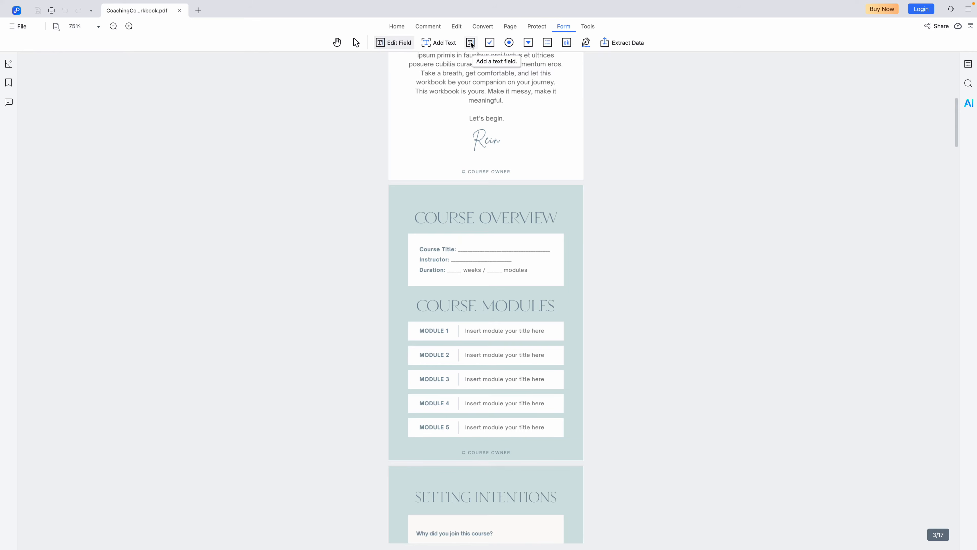
pyautogui.click(471, 42)
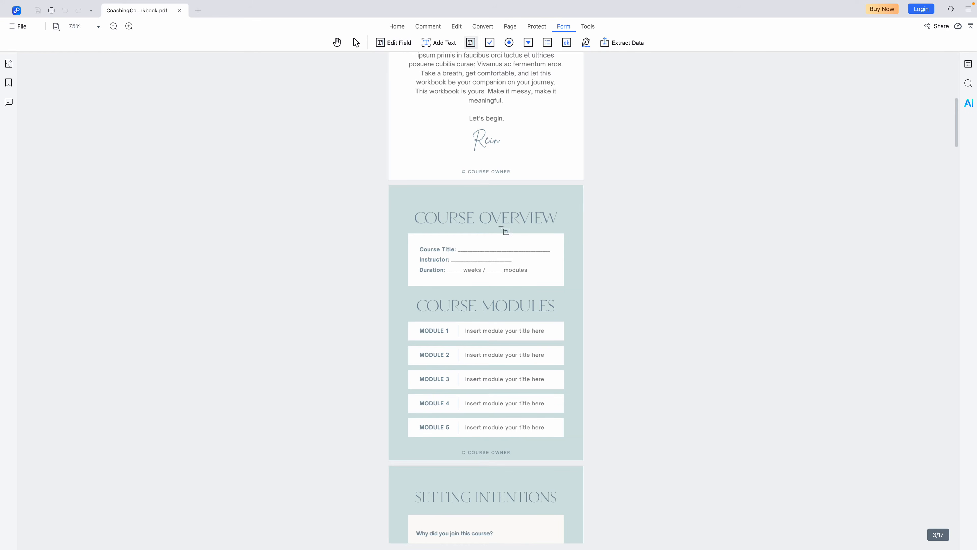
pyautogui.click(459, 238)
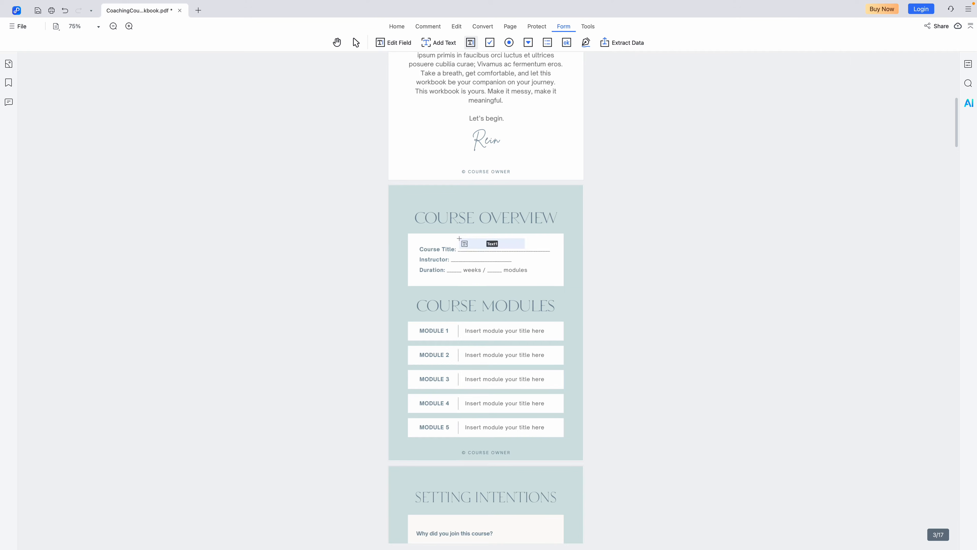
pyautogui.click(357, 43)
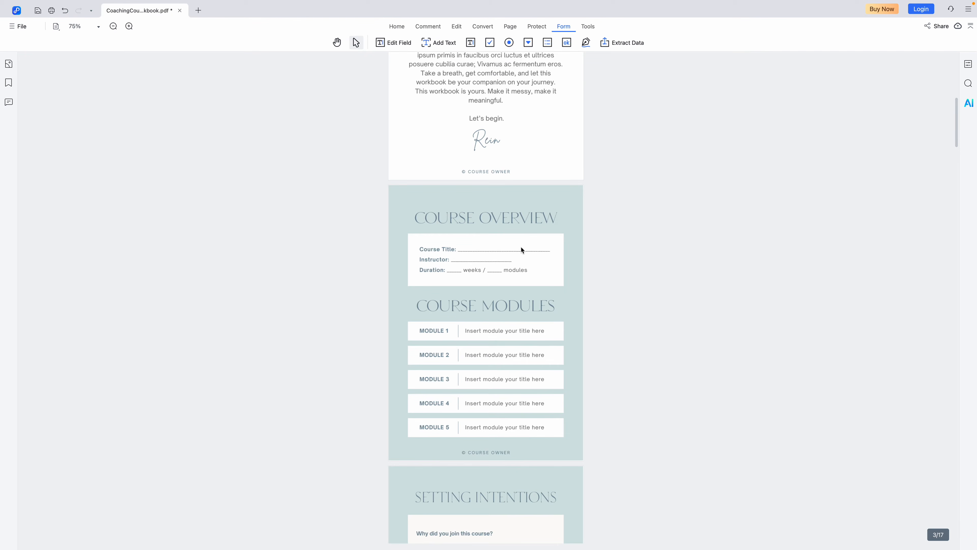
pyautogui.click(470, 43)
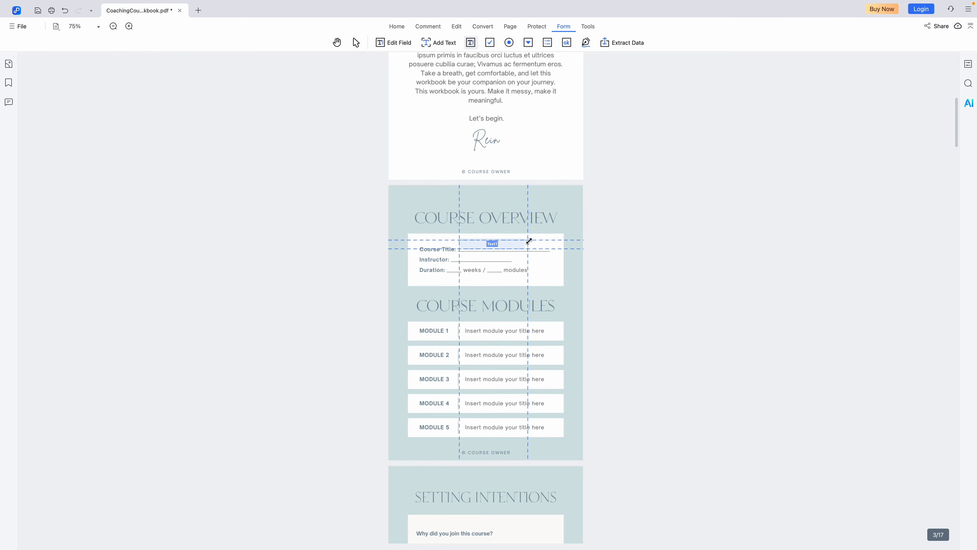
pyautogui.moveTo(541, 240); pyautogui.dragTo(548, 239)
# Add a text field on the Instructor line and resize it to fit the blank.
pyautogui.click(452, 255)
pyautogui.click(499, 262)
pyautogui.moveTo(485, 264); pyautogui.dragTo(517, 263)
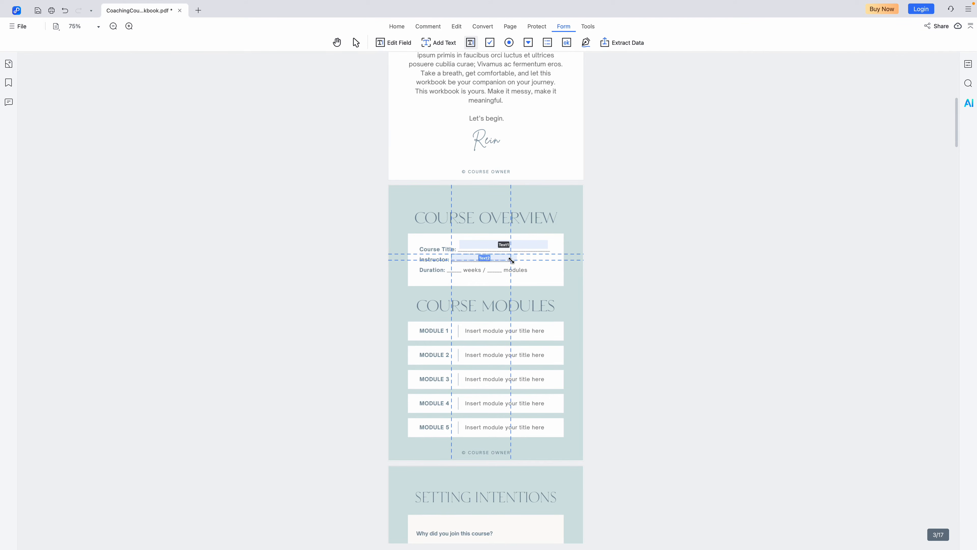
pyautogui.moveTo(511, 261); pyautogui.dragTo(511, 261)
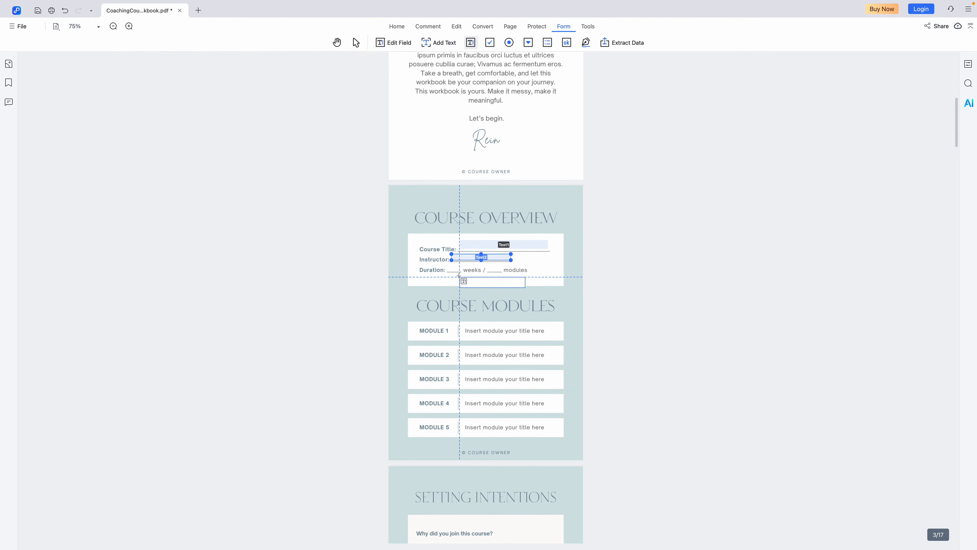
# Add text fields over the weeks and modules blanks of the Duration line, shrinking each to fit its blank.
pyautogui.click(448, 265)
pyautogui.moveTo(515, 275); pyautogui.dragTo(483, 272)
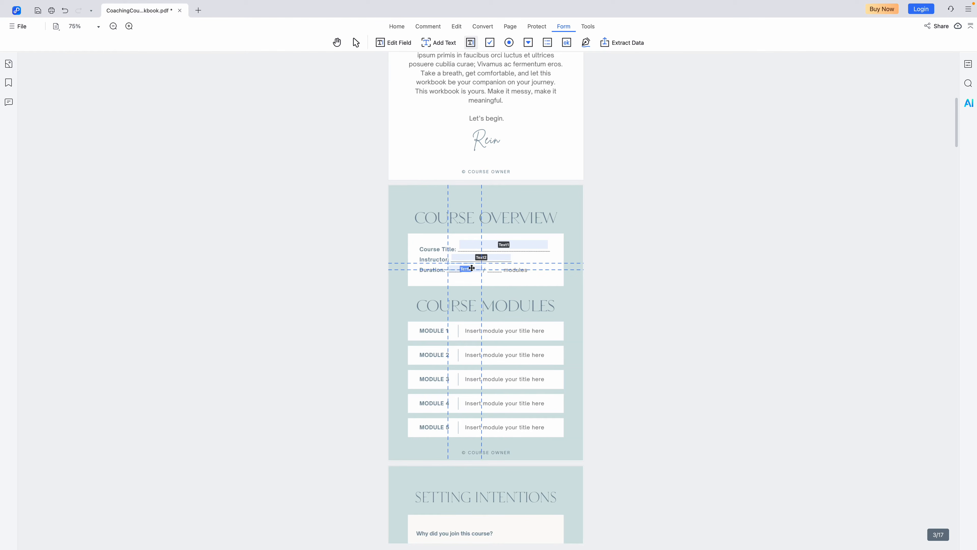
pyautogui.moveTo(481, 270); pyautogui.dragTo(481, 270)
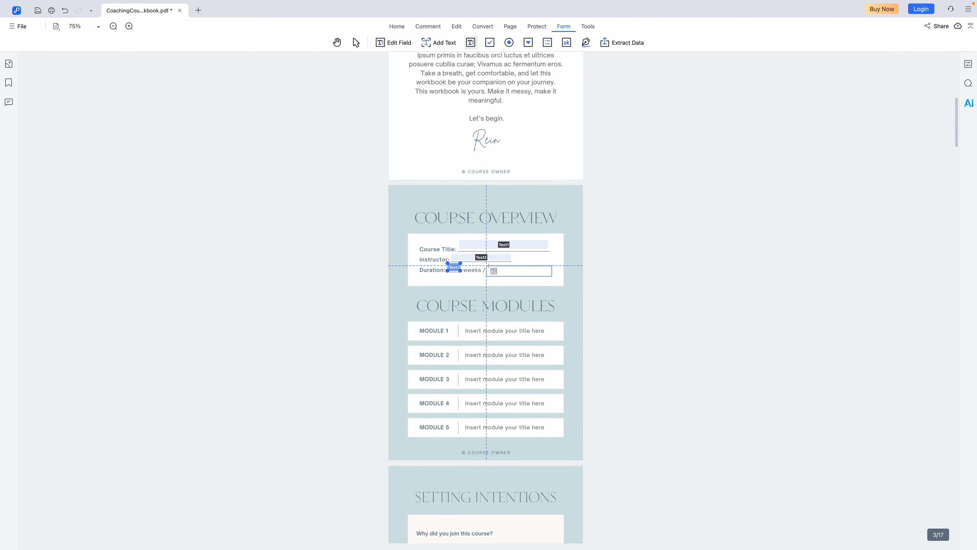
pyautogui.click(504, 275)
pyautogui.moveTo(553, 277); pyautogui.dragTo(505, 272)
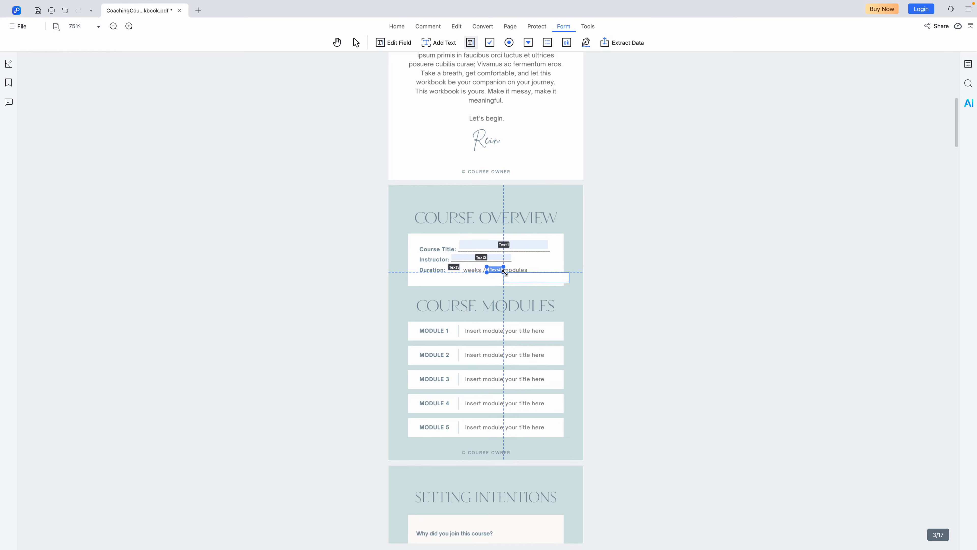
pyautogui.click(502, 271)
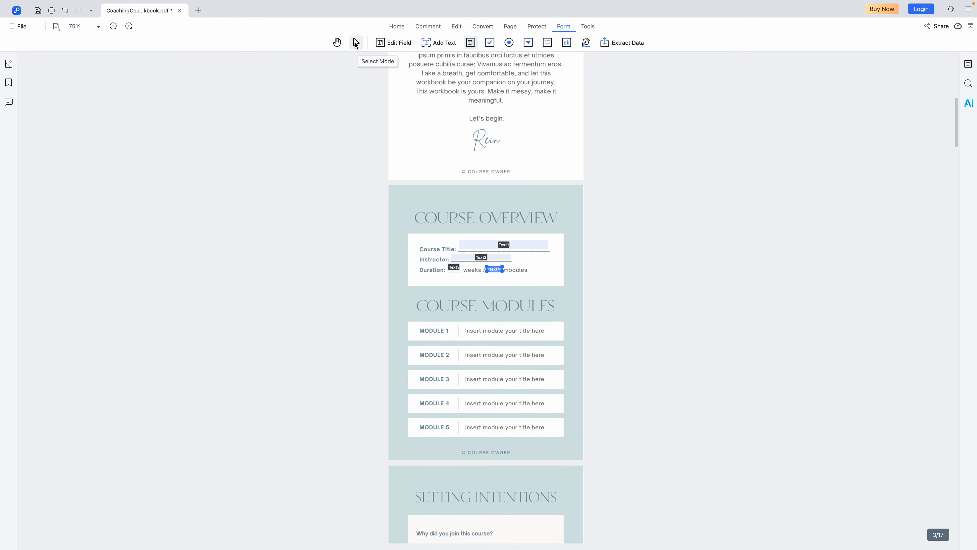
pyautogui.click(356, 44)
# Draw a large text field over each of the two sets of answer lines on the Setting Intentions page.
pyautogui.scroll(-2, 574, 385)
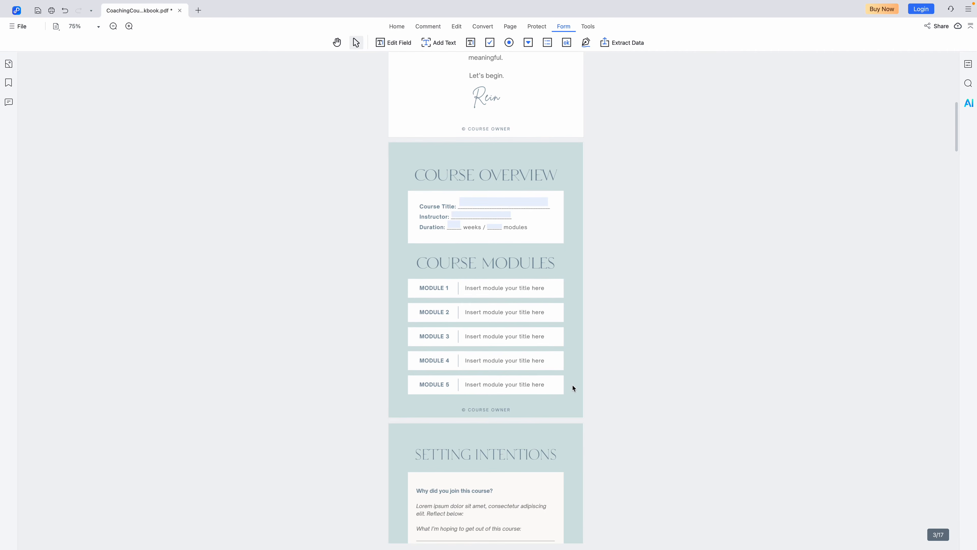
pyautogui.scroll(-5, 572, 387)
pyautogui.scroll(5, 572, 387)
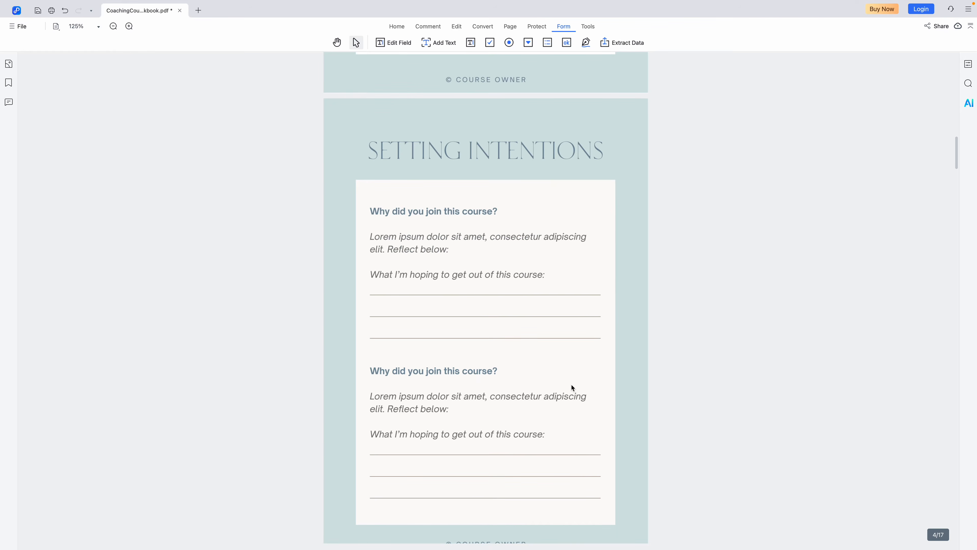
pyautogui.click(436, 47)
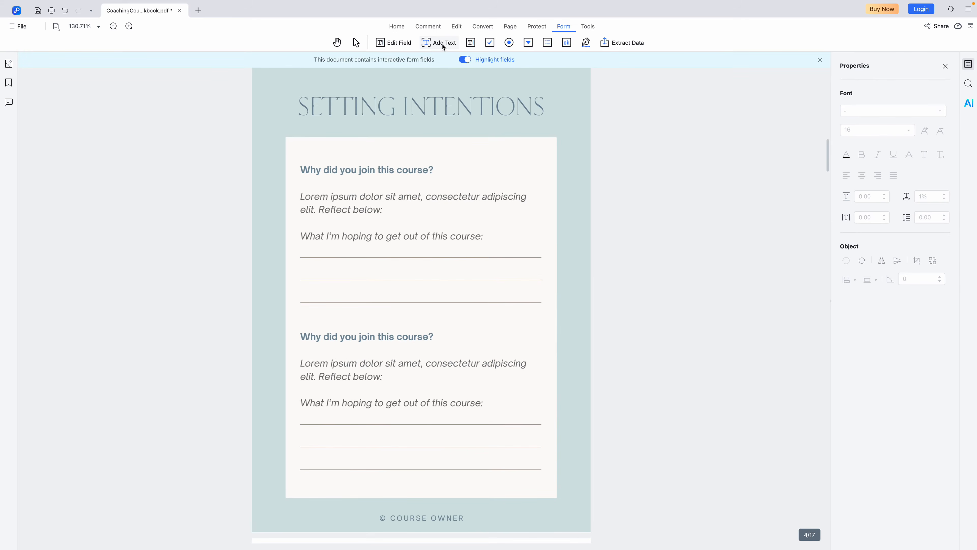
pyautogui.click(432, 42)
pyautogui.click(473, 45)
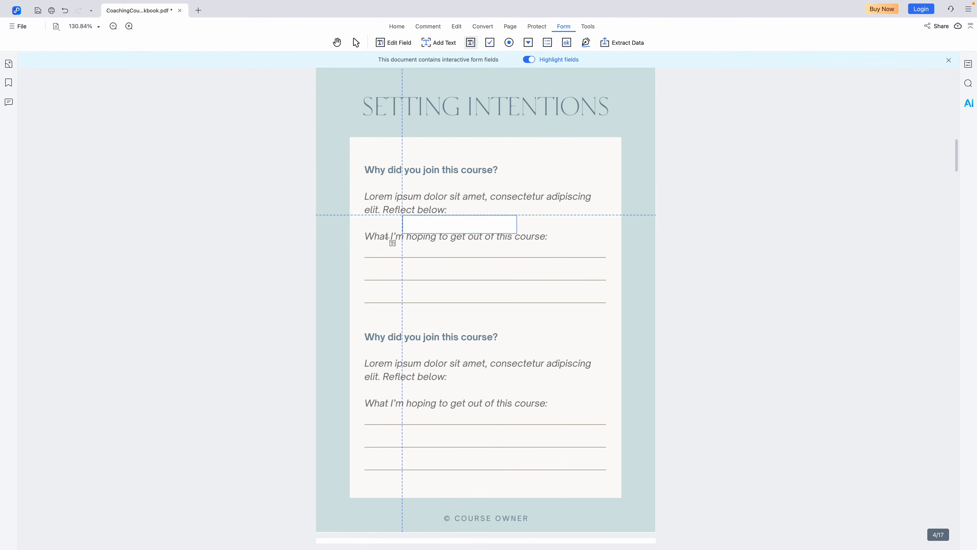
pyautogui.moveTo(365, 245); pyautogui.dragTo(606, 301)
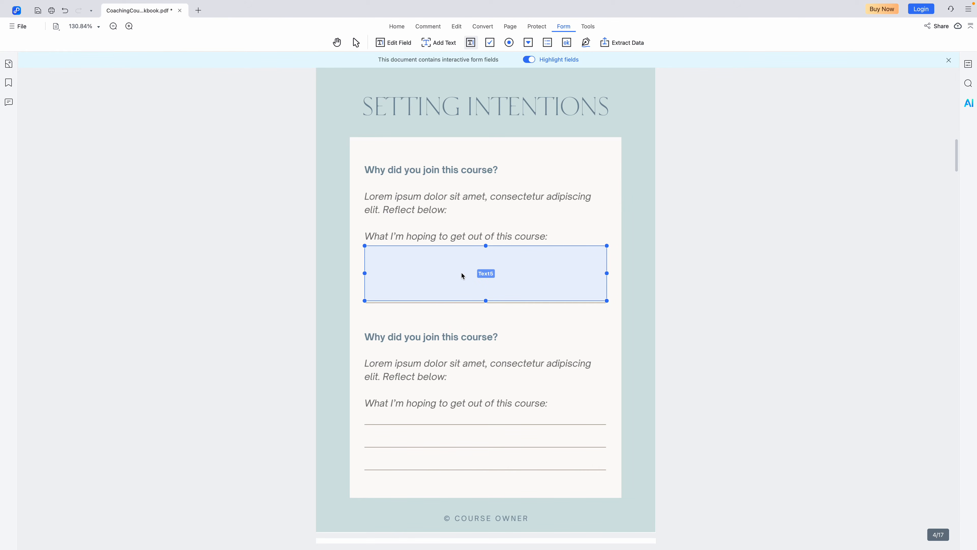
pyautogui.scroll(-3, 482, 293)
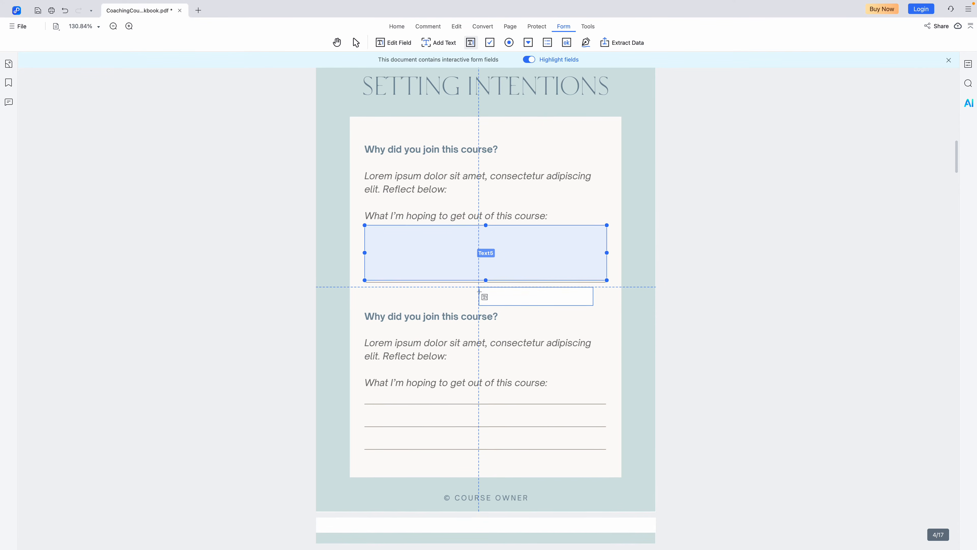
pyautogui.moveTo(365, 323); pyautogui.dragTo(606, 377)
# Draw a text field over the Reflection Prompt answer lines on the Module 1 page.
pyautogui.scroll(-8, 500, 393)
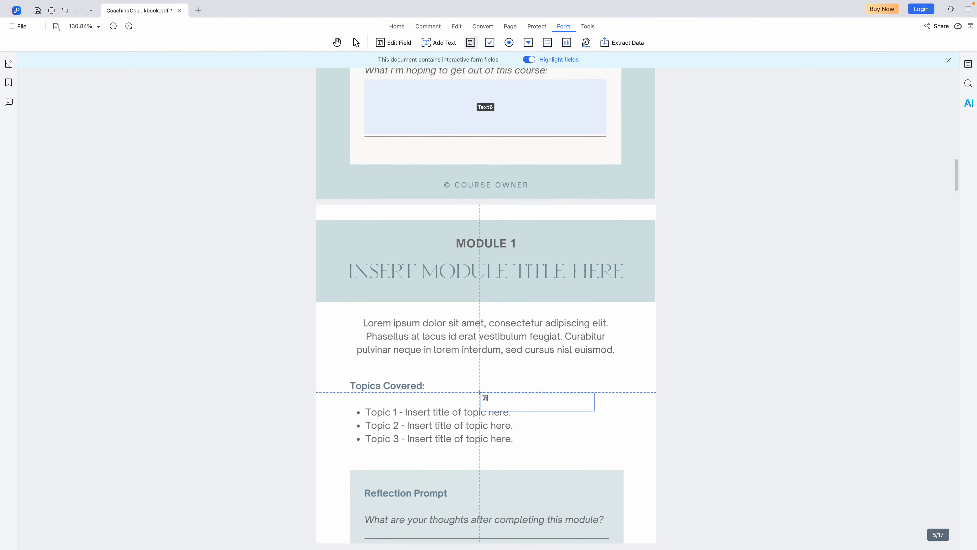
pyautogui.scroll(-7, 479, 393)
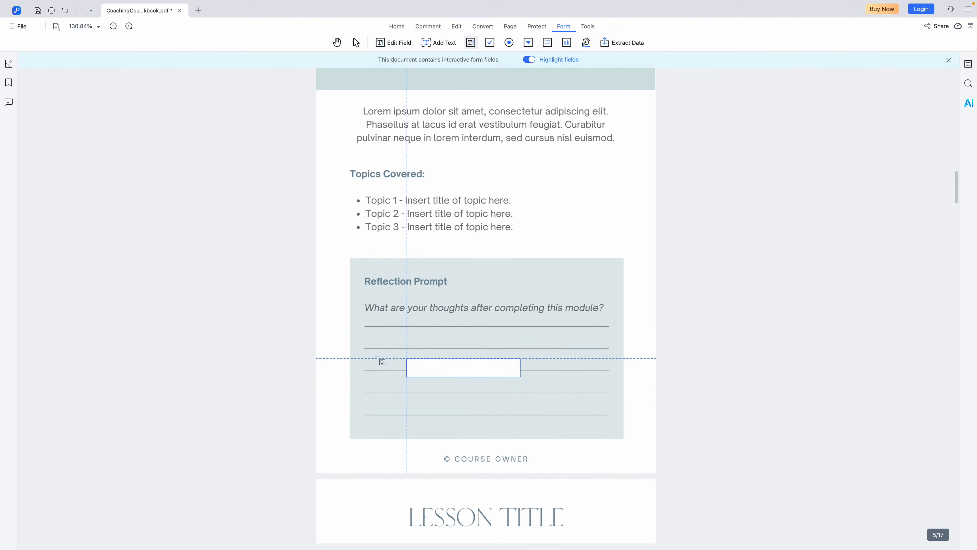
pyautogui.moveTo(363, 317); pyautogui.dragTo(611, 414)
# Draw a text field over the lower My Notes lines on the first Lesson Title page.
pyautogui.scroll(-9, 505, 452)
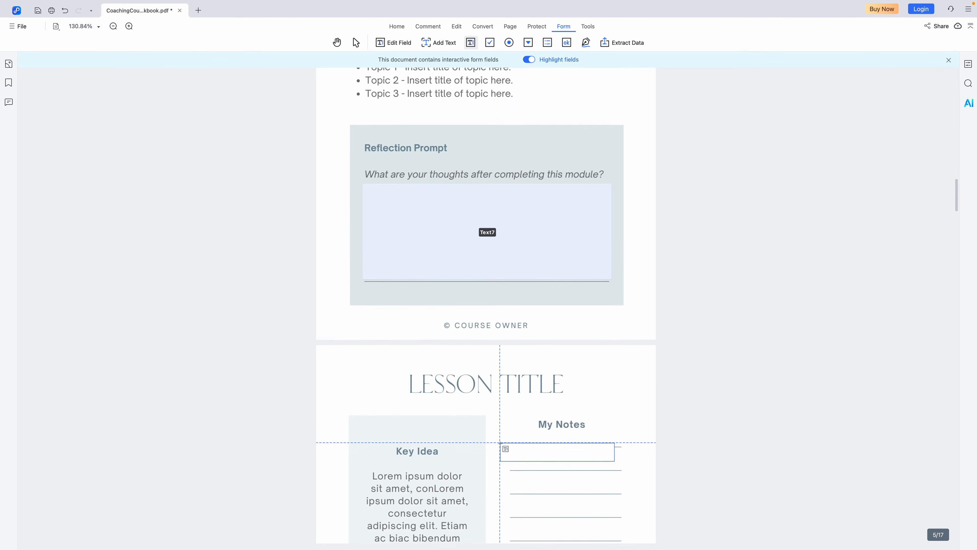
pyautogui.scroll(-2, 518, 369)
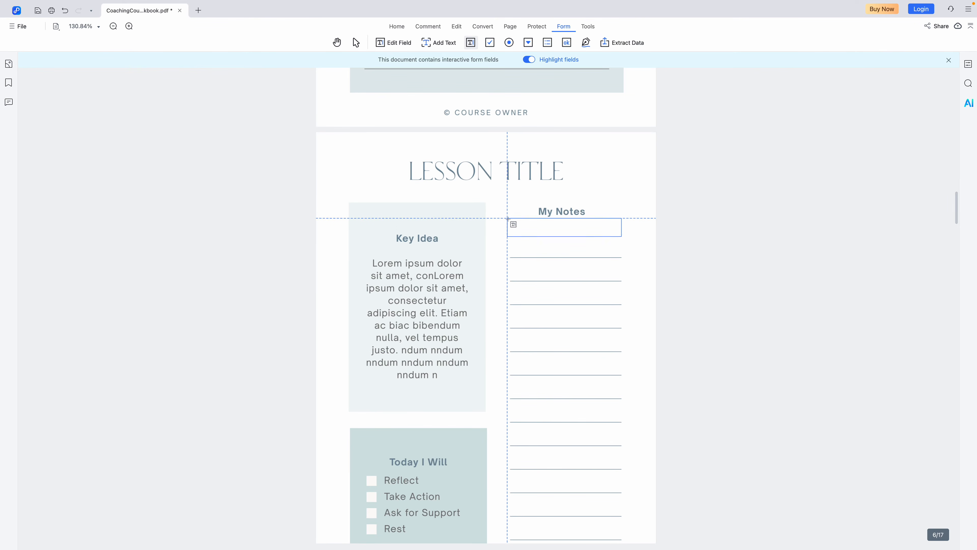
pyautogui.moveTo(510, 222); pyautogui.dragTo(622, 430)
pyautogui.scroll(-2, 596, 385)
pyautogui.scroll(-2, 600, 404)
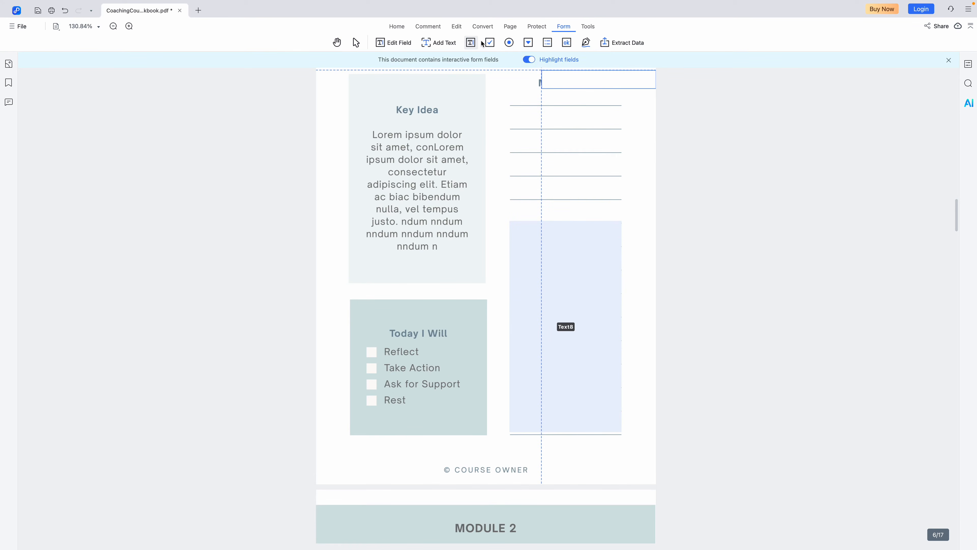
# Add checkbox fields over the Today I Will boxes for Reflect, Take Action, Ask for Support and Rest on the first Lesson Title page.
pyautogui.click(489, 43)
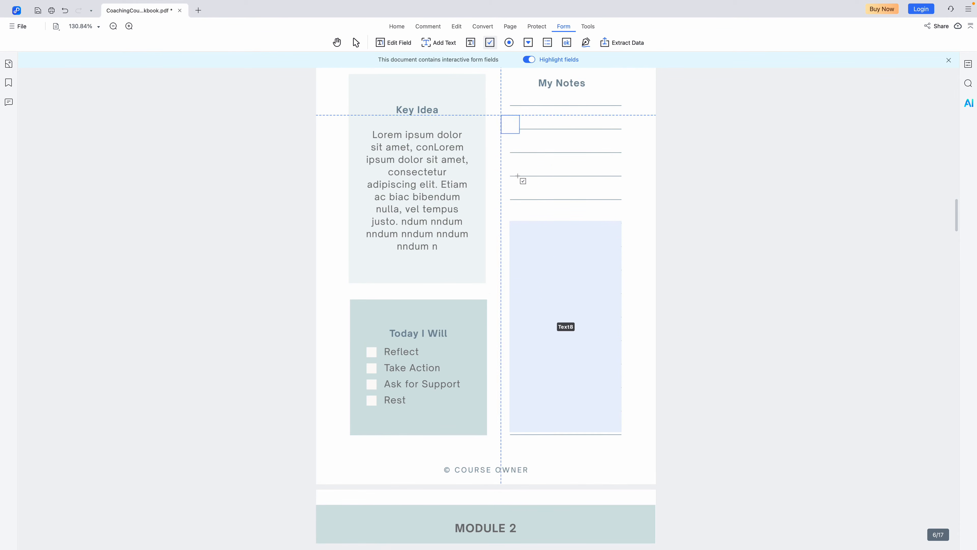
pyautogui.click(376, 357)
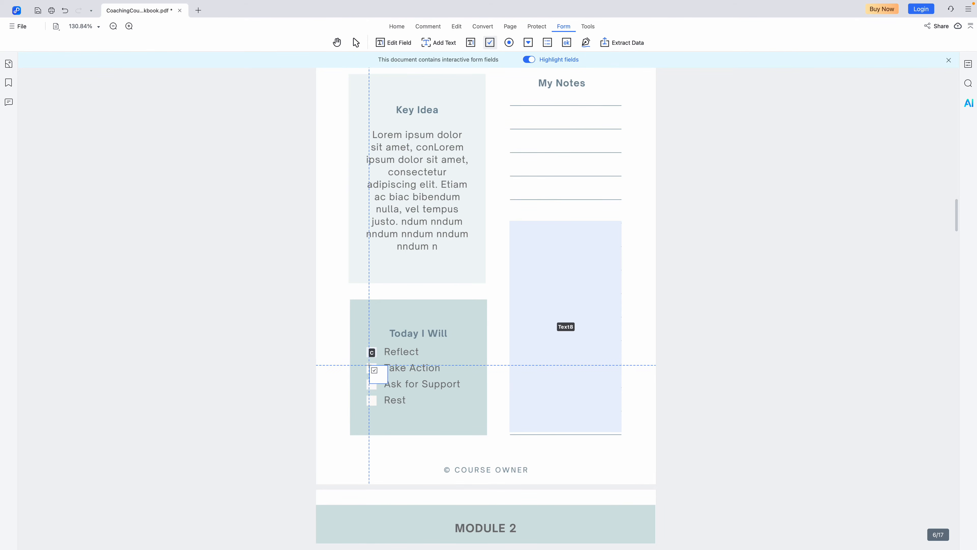
pyautogui.click(375, 373)
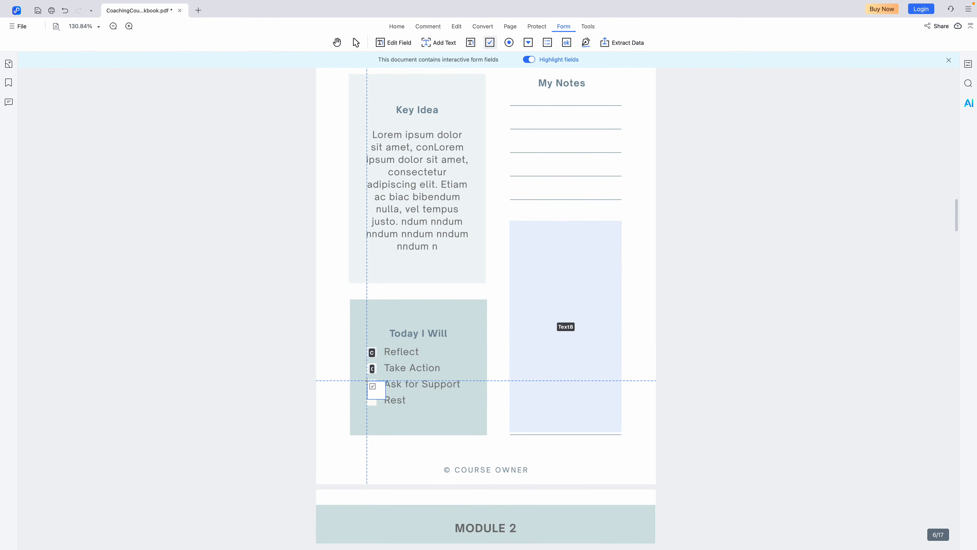
pyautogui.click(375, 389)
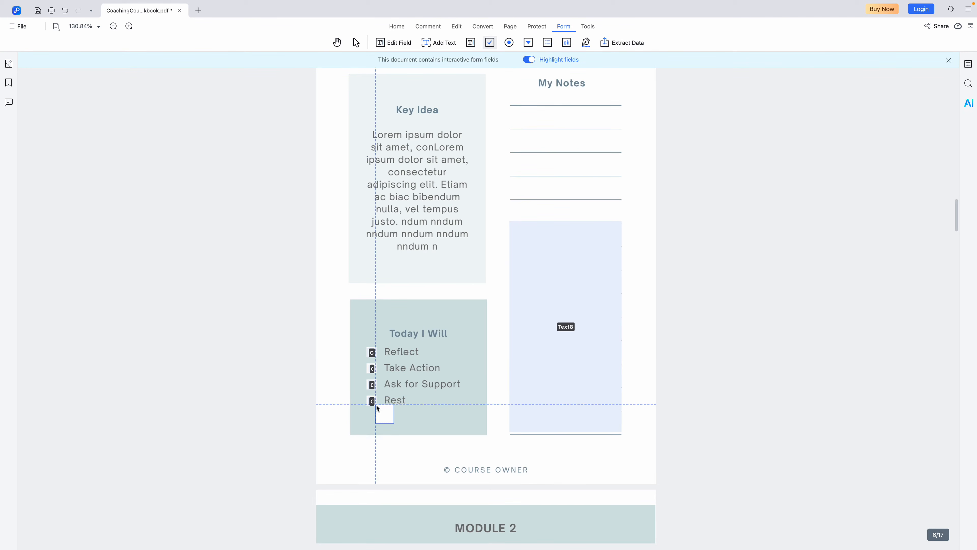
# Draw a text field over the Reflection Prompt answer lines on the Module 2 page.
pyautogui.scroll(-10, 471, 360)
pyautogui.scroll(-5, 471, 354)
pyautogui.click(471, 42)
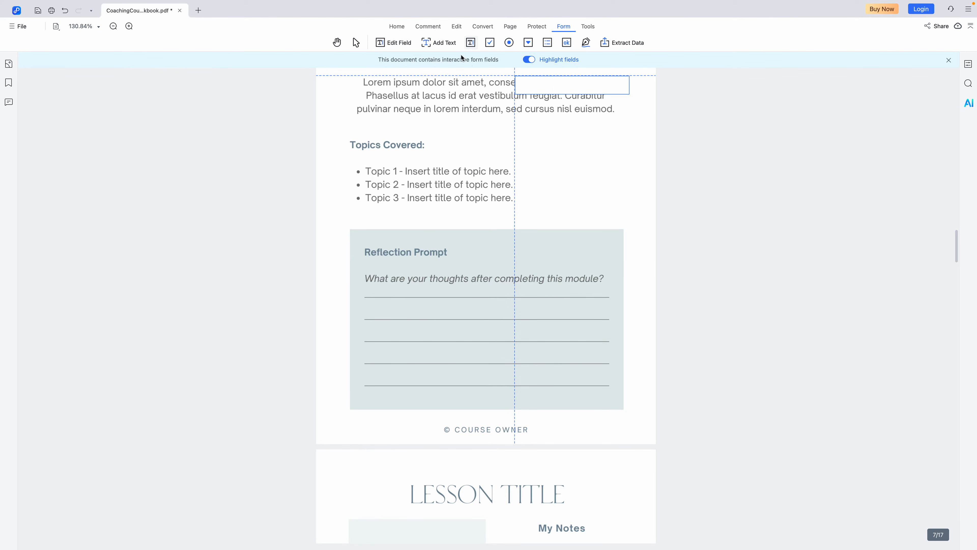
pyautogui.moveTo(364, 286); pyautogui.dragTo(610, 386)
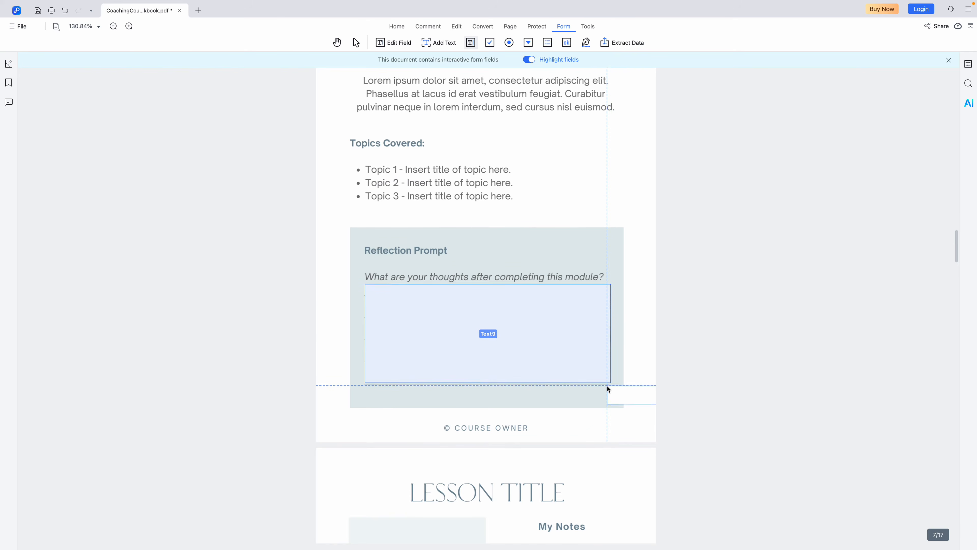
# Draw one tall text field over all the My Notes lines on the Lesson Title page following Module 2.
pyautogui.scroll(-6, 609, 384)
pyautogui.scroll(-3, 598, 346)
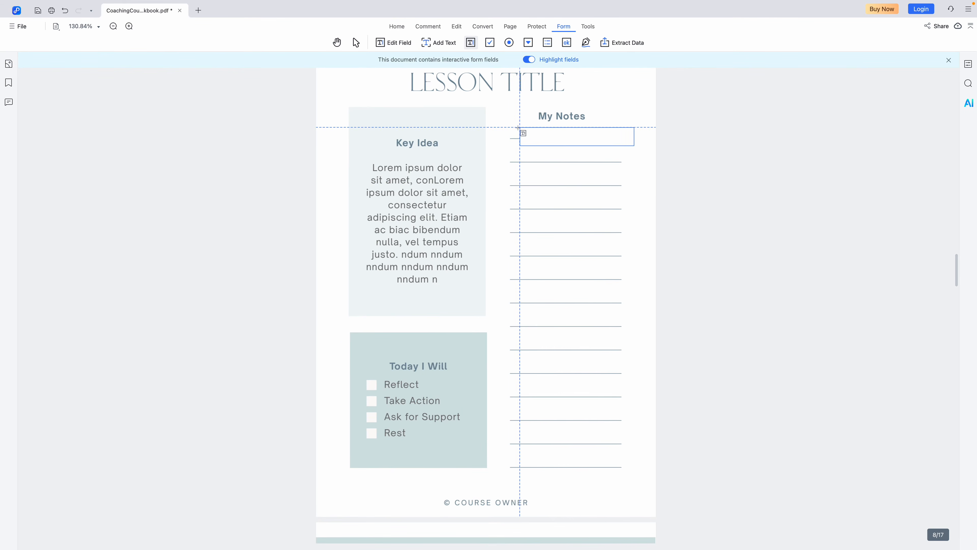
pyautogui.moveTo(510, 123); pyautogui.dragTo(622, 469)
# Add checkbox fields over the four Today I Will boxes, Reflect through Rest, on the second Lesson Title page.
pyautogui.click(489, 44)
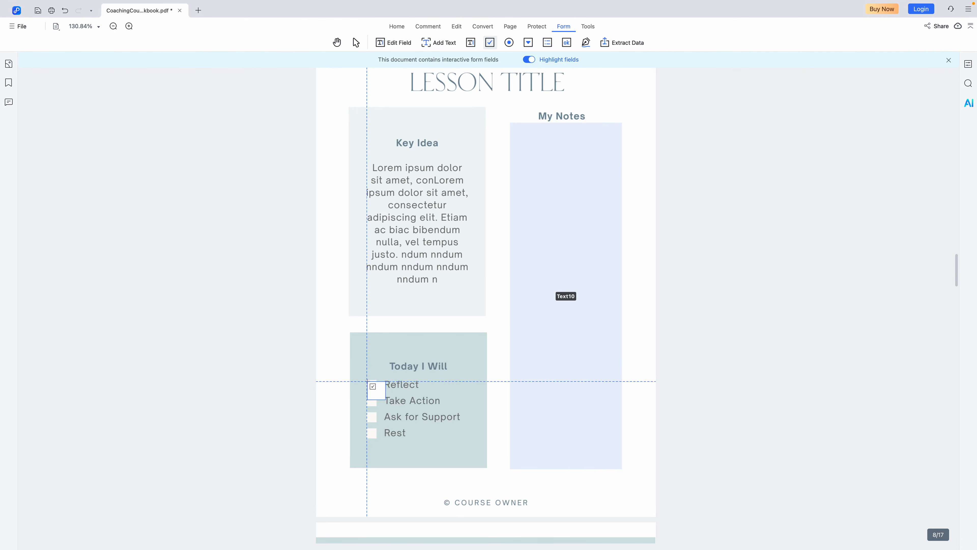
pyautogui.click(367, 381)
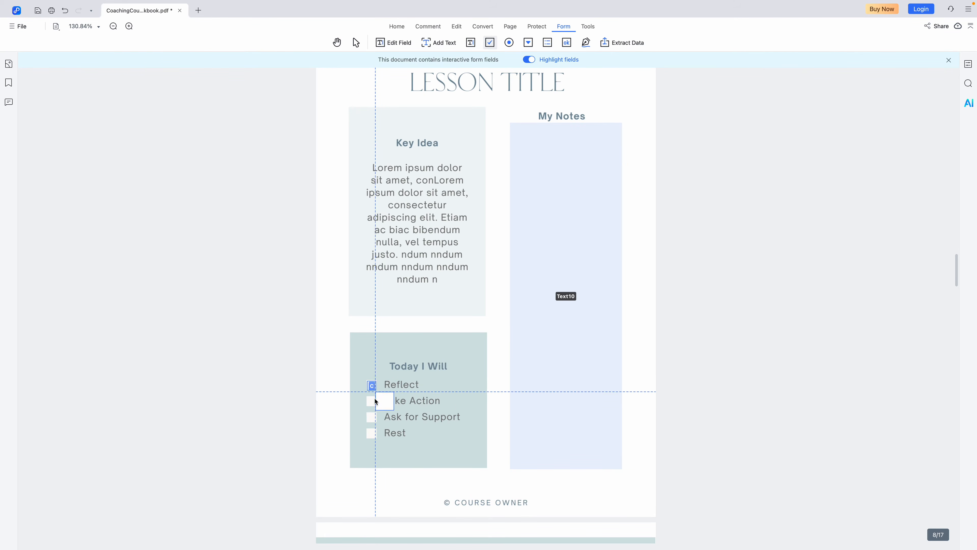
pyautogui.click(376, 405)
pyautogui.click(376, 422)
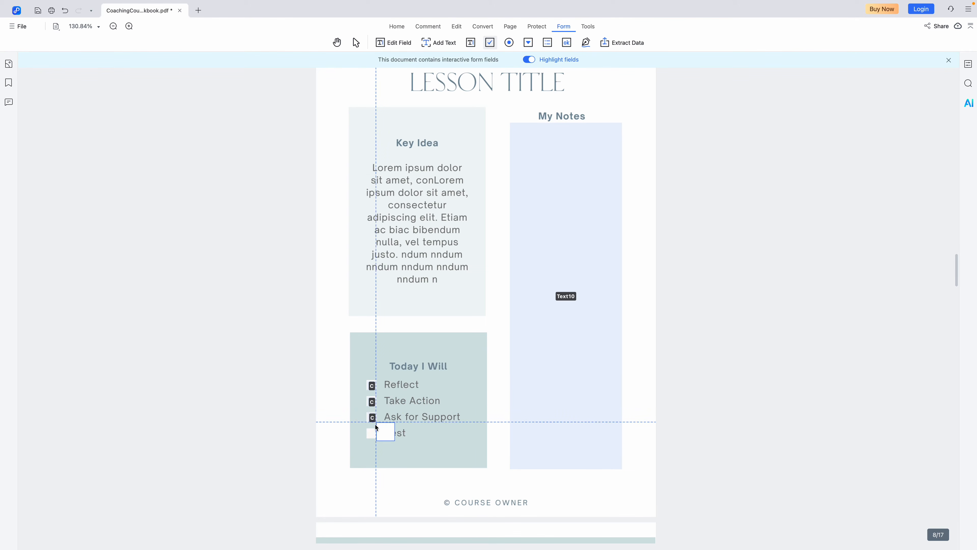
pyautogui.click(376, 438)
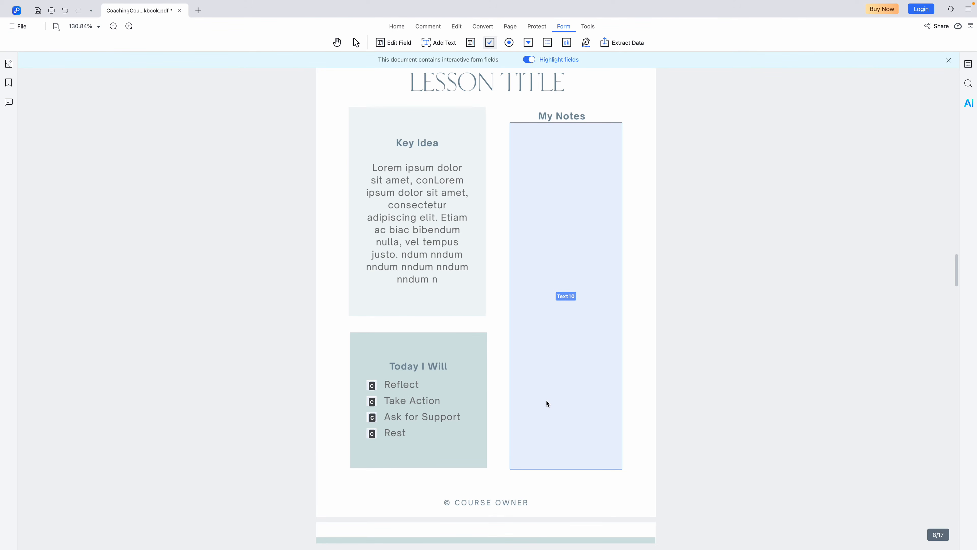
# Open the form properties of the Course Title text field on the Course Overview page and mark the field as required.
pyautogui.moveTo(760, 4)
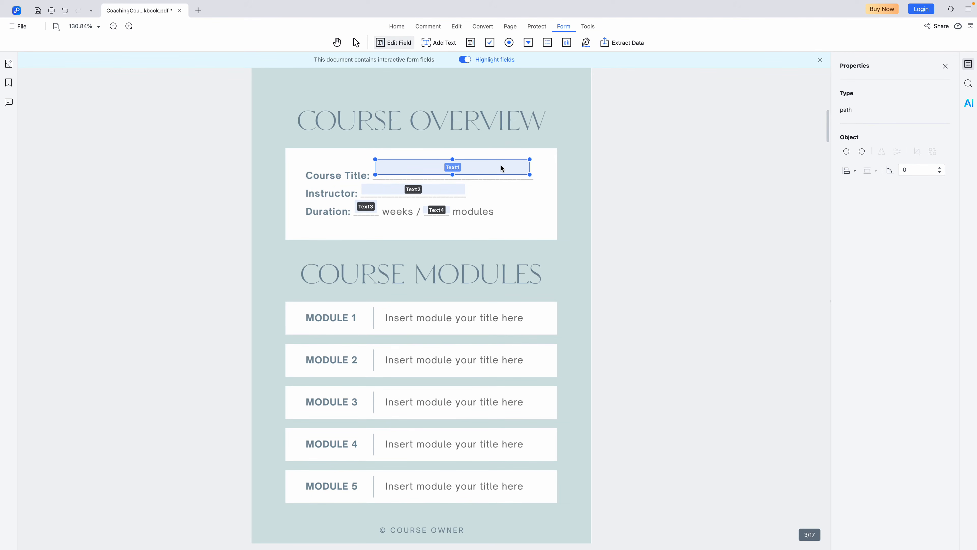
pyautogui.rightClick(503, 169)
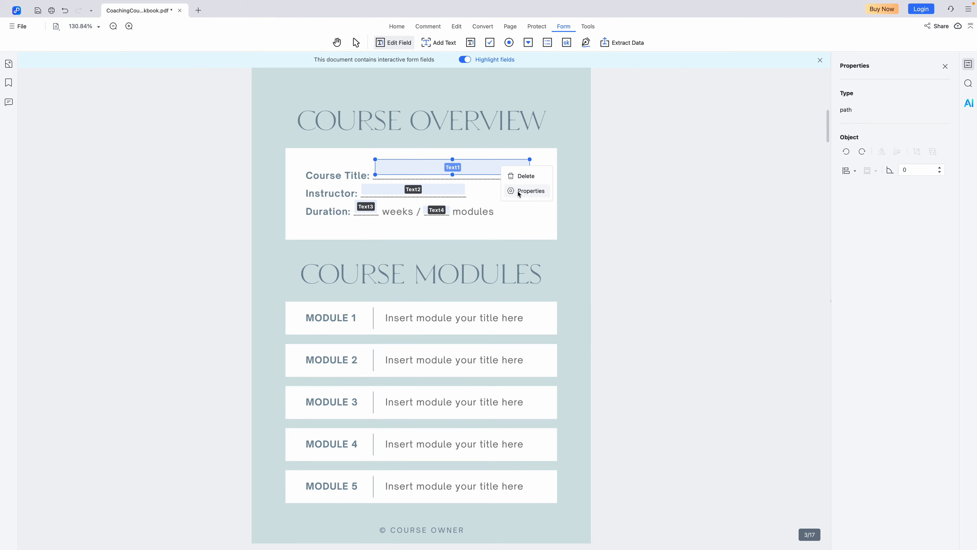
pyautogui.click(520, 191)
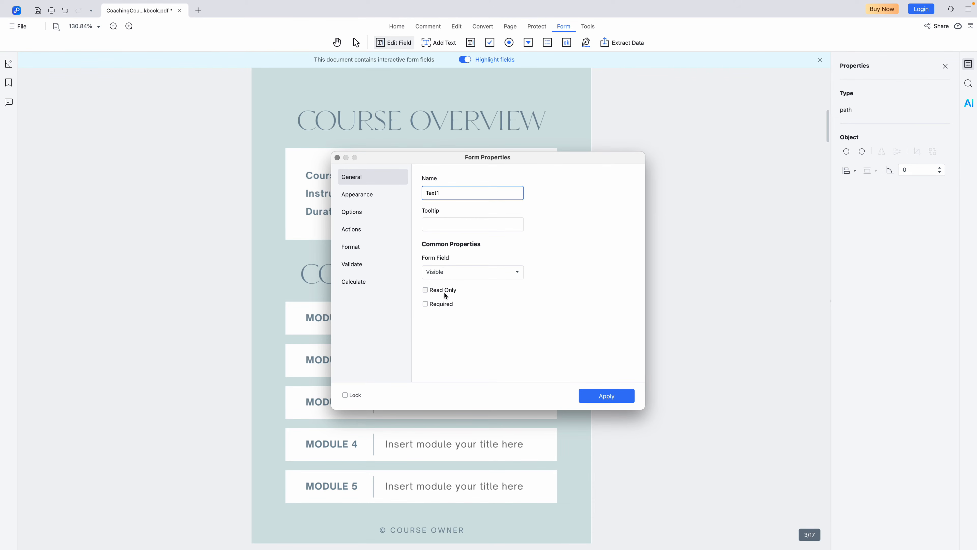
pyautogui.click(444, 306)
# Set the Course Title field's text color to red (FF0000) and its text size to 12.
pyautogui.click(357, 194)
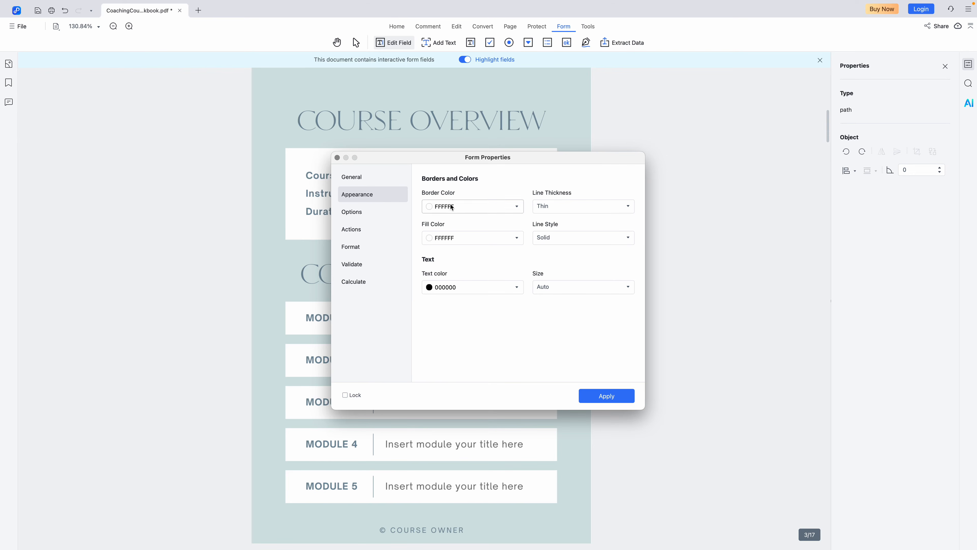
pyautogui.click(430, 291)
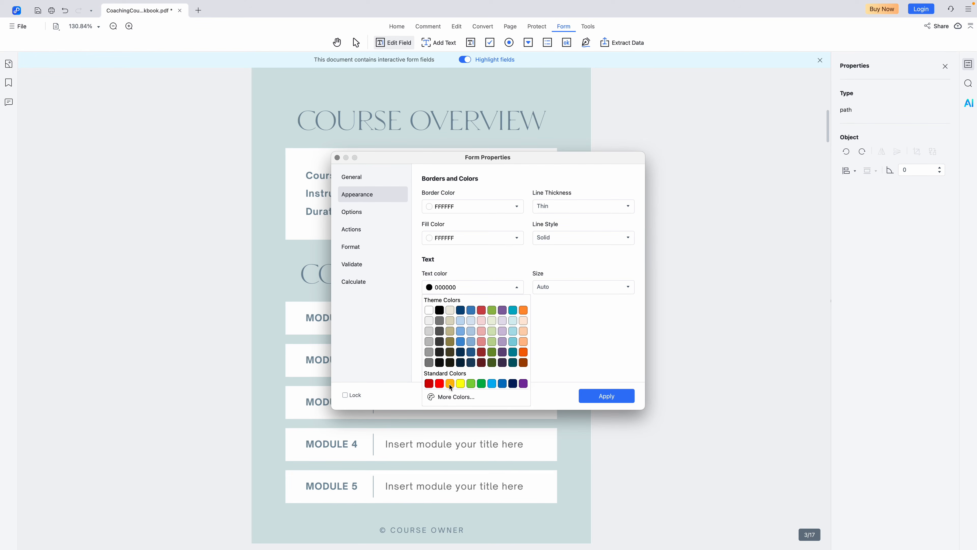
pyautogui.click(439, 383)
pyautogui.click(546, 287)
pyautogui.click(551, 403)
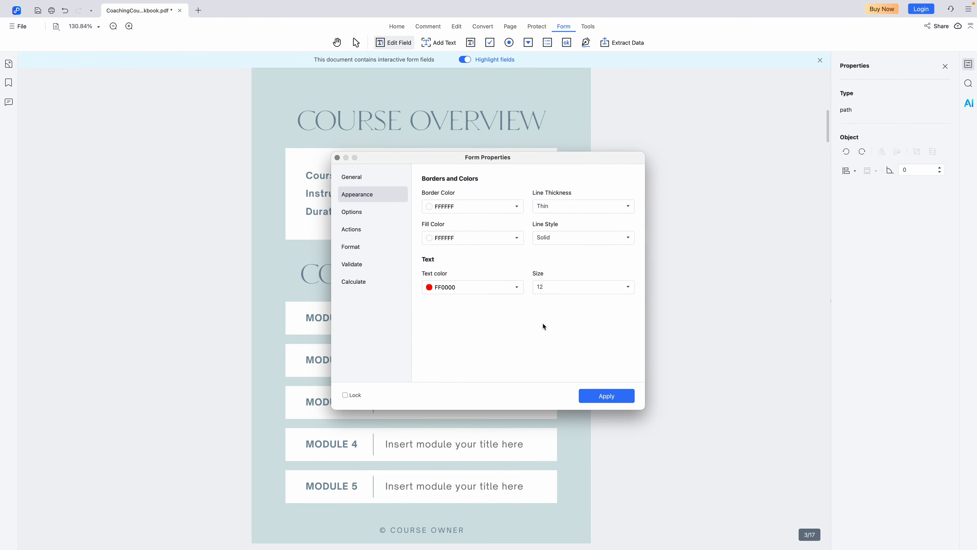
# Review the Course Title field's Options, Actions, Format and Validate settings and apply the field properties.
pyautogui.click(390, 212)
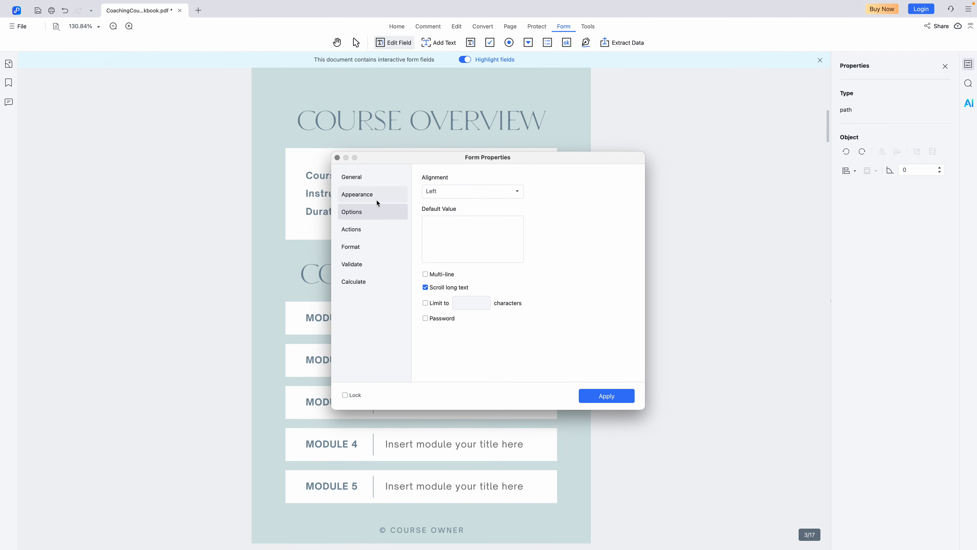
pyautogui.click(373, 234)
pyautogui.click(370, 246)
pyautogui.click(371, 263)
pyautogui.click(590, 394)
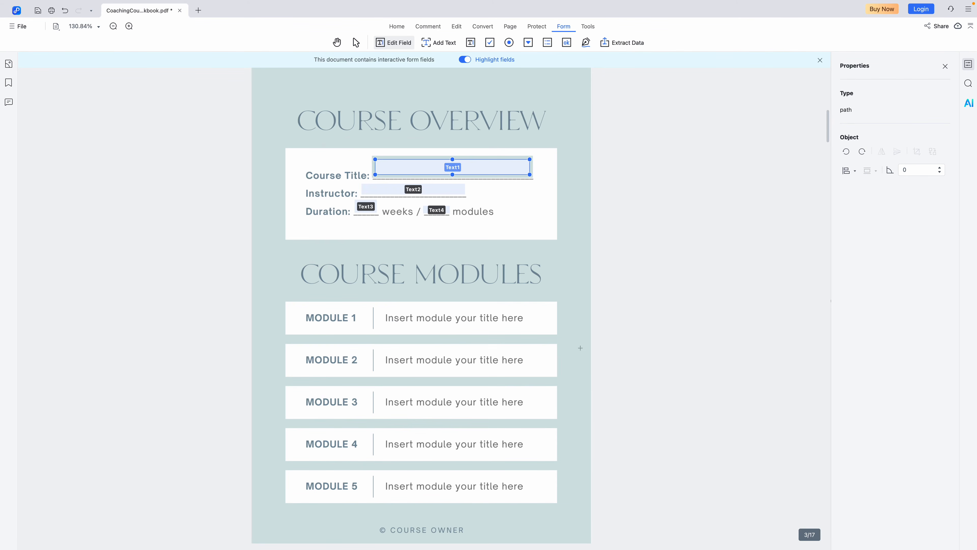
pyautogui.doubleClick(466, 171)
pyautogui.click(607, 396)
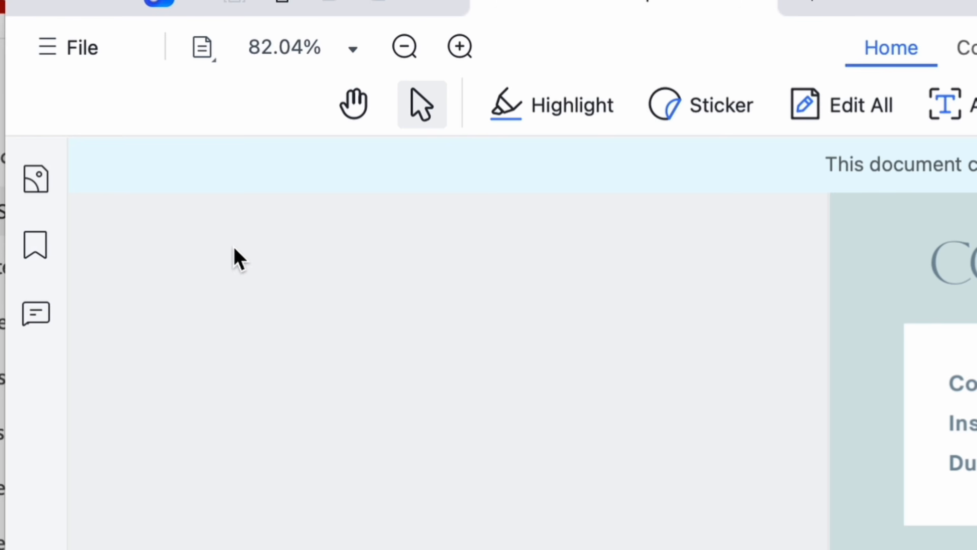
# Save a copy of the fillable PDF to the Desktop as "Tenorshare PDF demo".
pyautogui.click(67, 58)
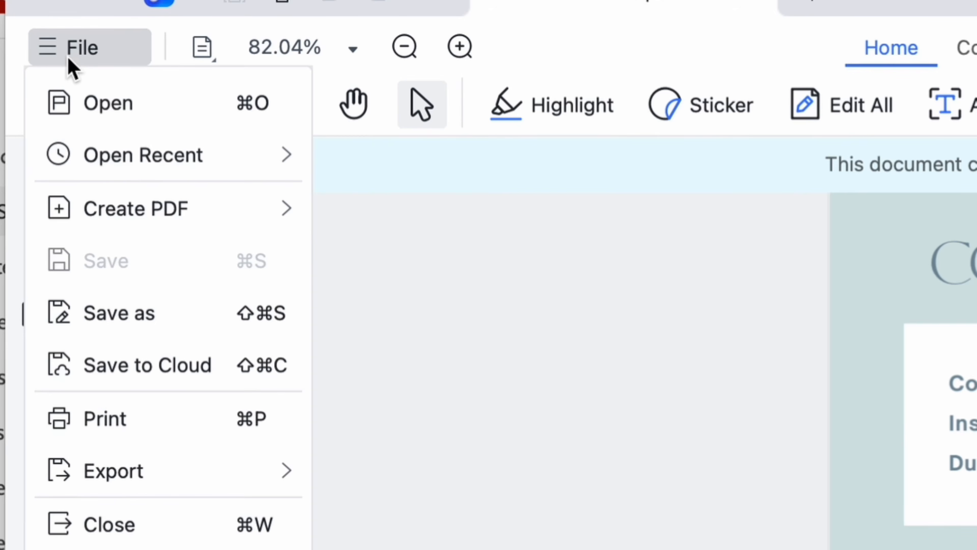
pyautogui.click(138, 328)
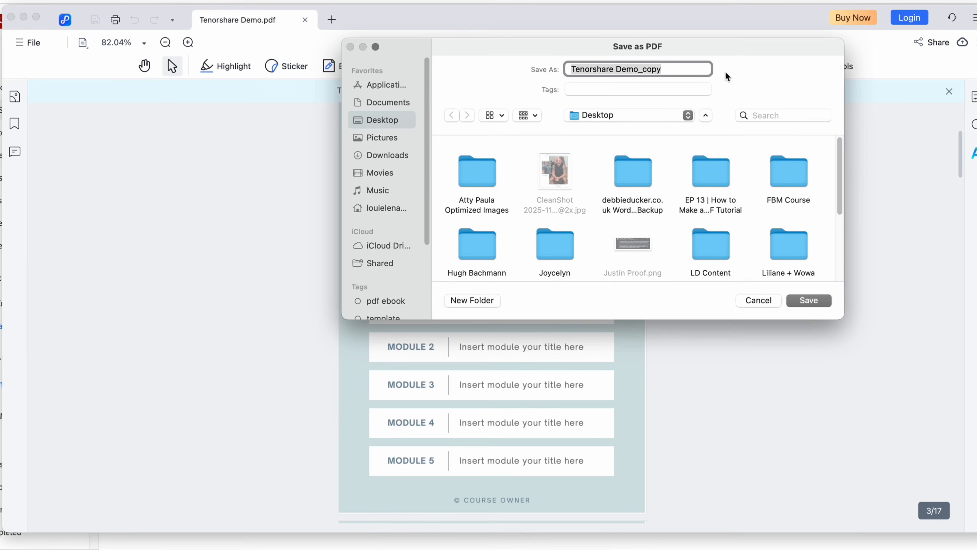
pyautogui.write('Tenorshare PDF demo')
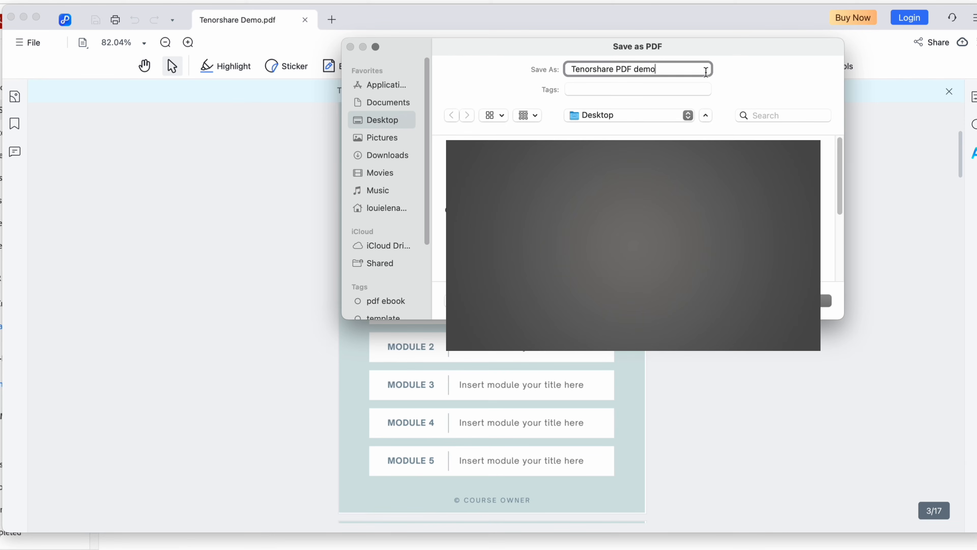
pyautogui.press('Return')
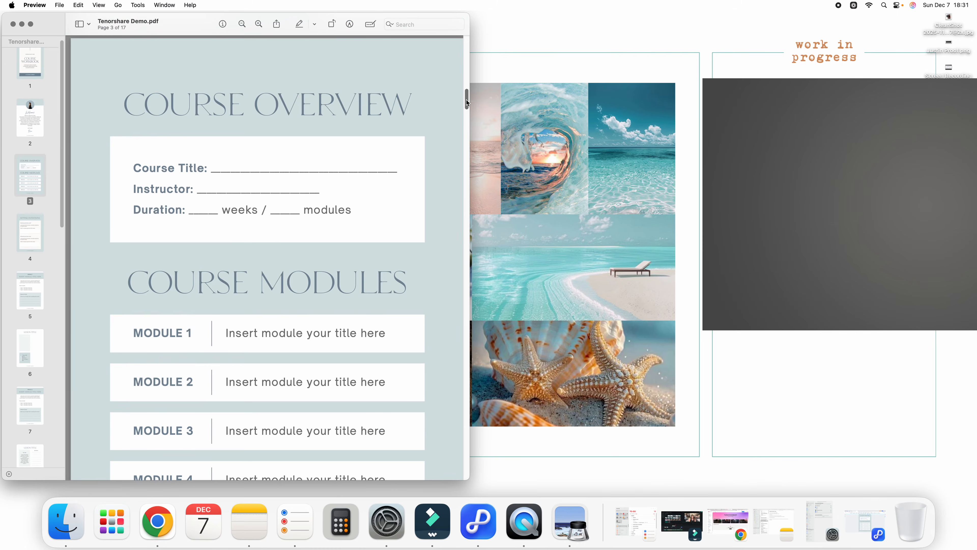
# In Preview, test the Course Overview fields by entering "Insert course title here" as Course Title and "Inser instructor here" as Instructor.
pyautogui.scroll(-3, 466, 104)
pyautogui.scroll(2, 466, 104)
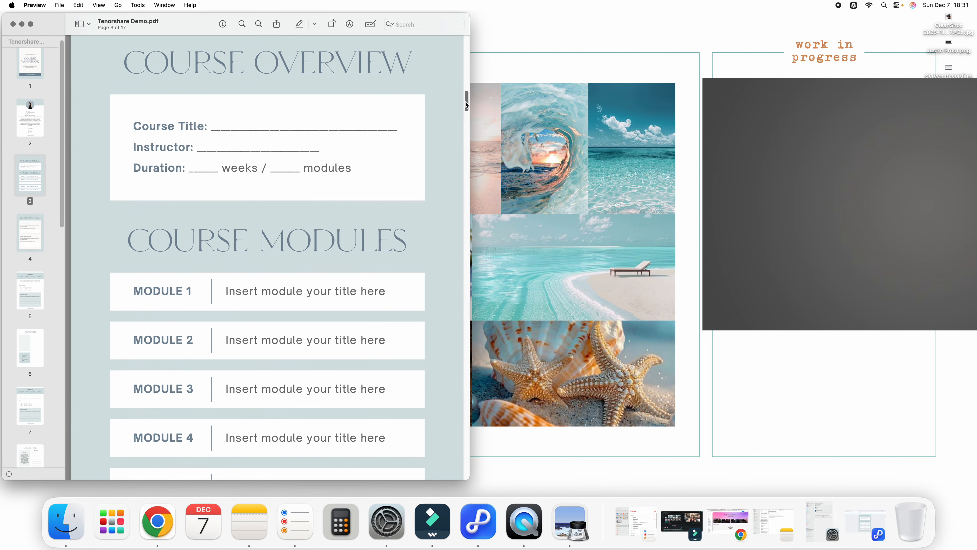
pyautogui.moveTo(197, 23); pyautogui.dragTo(388, 30)
pyautogui.click(415, 126)
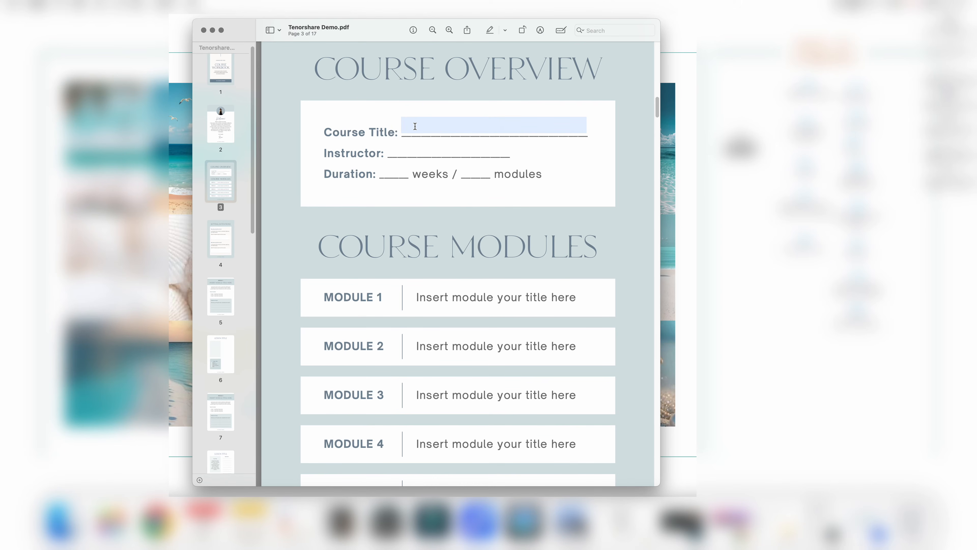
pyautogui.write('Insert course title here')
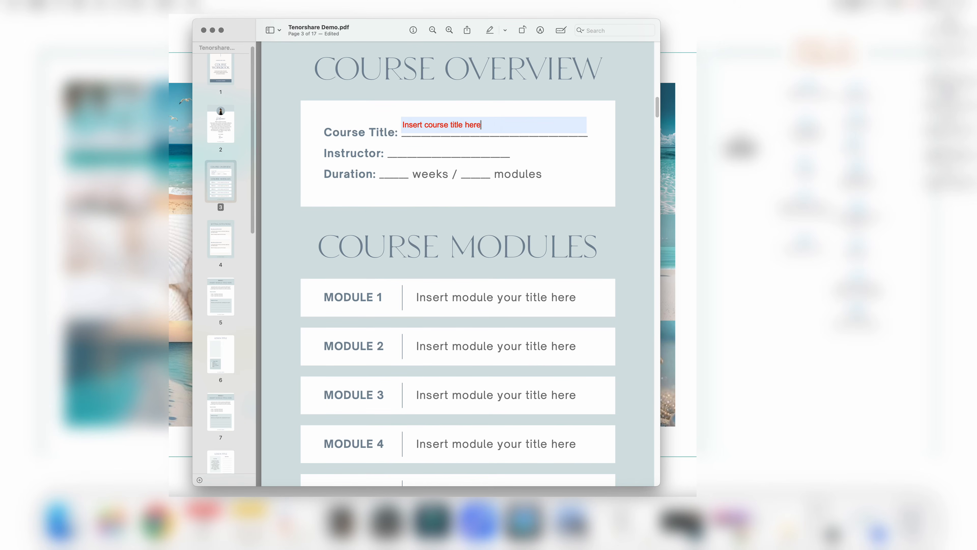
pyautogui.click(409, 151)
pyautogui.write('Inser instructor here')
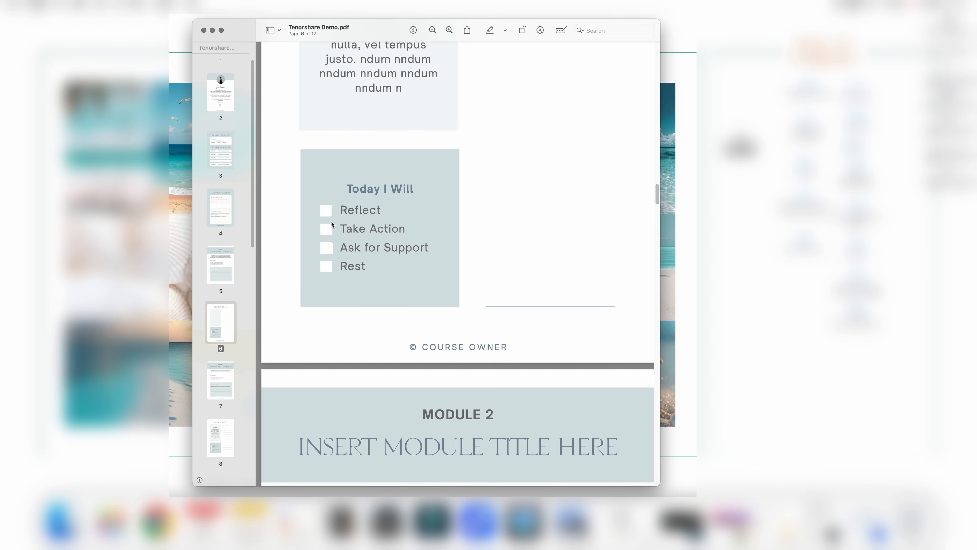
# Test the Today I Will checkboxes on page 6 by ticking Reflect, Take Action, Ask for Support and Rest.
pyautogui.click(325, 210)
pyautogui.click(327, 230)
pyautogui.click(326, 248)
pyautogui.click(326, 266)
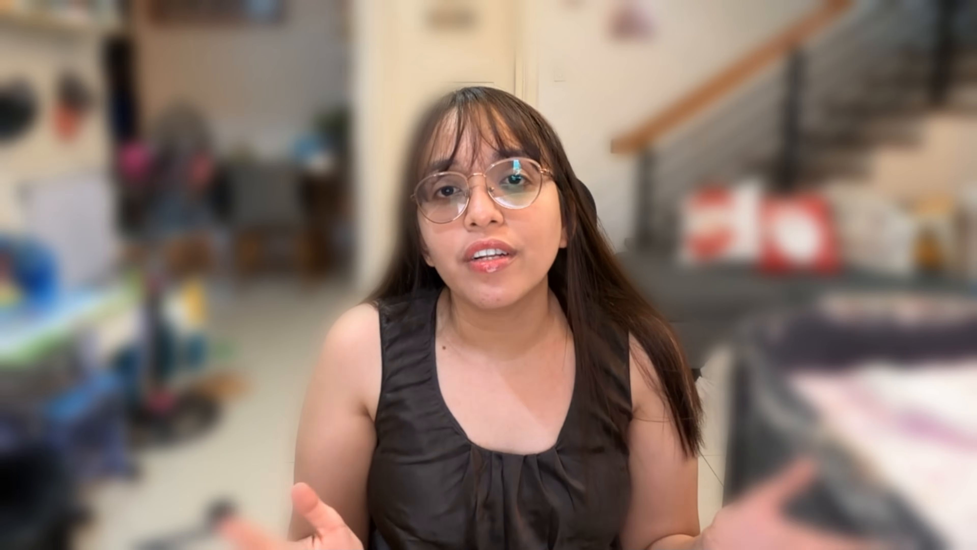